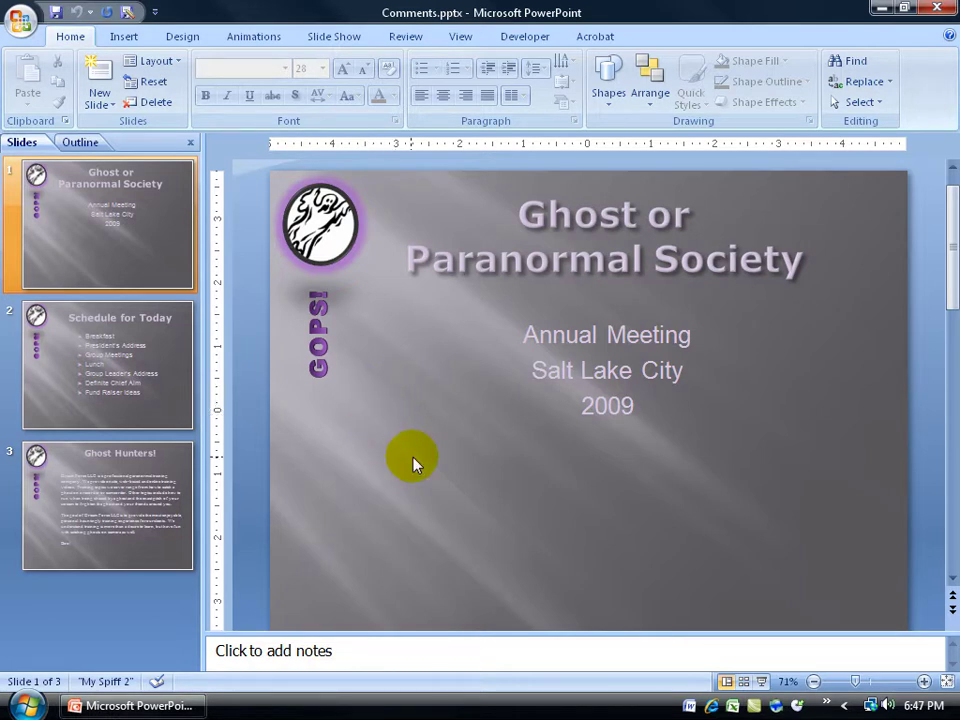
# Choose Add a Digital Signature from the Office button's Prepare menu
pyautogui.click(21, 22)
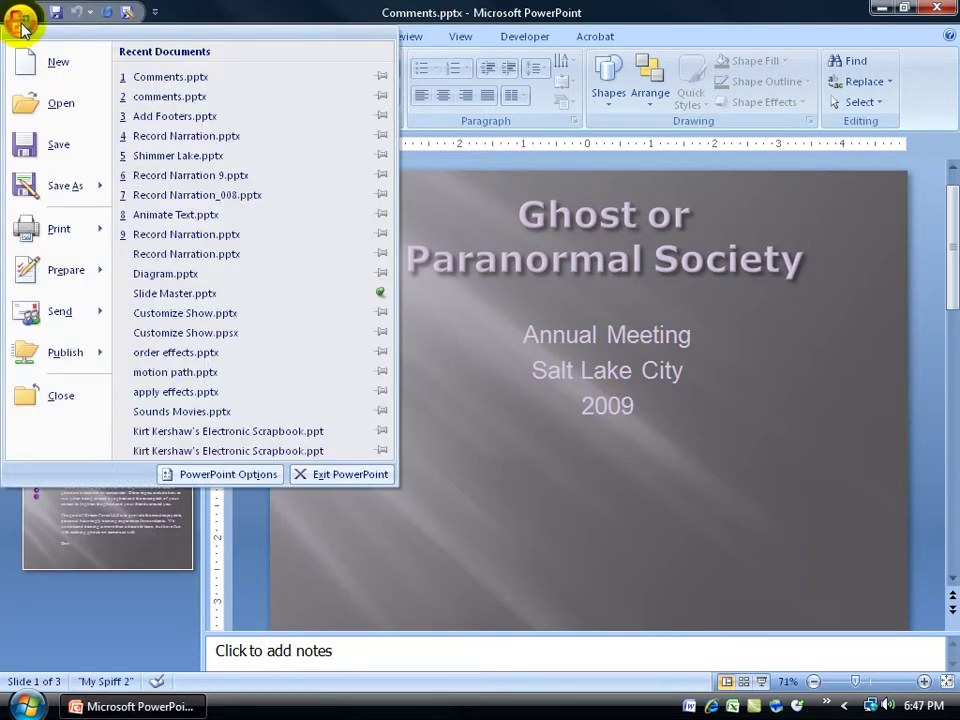
pyautogui.moveTo(30, 272)
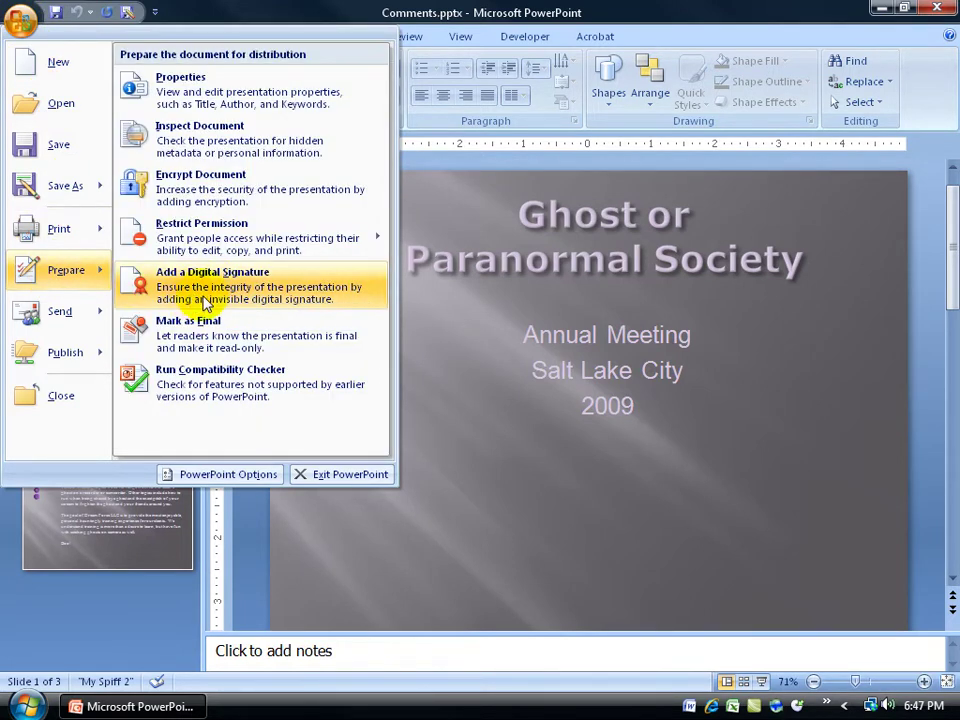
pyautogui.click(280, 295)
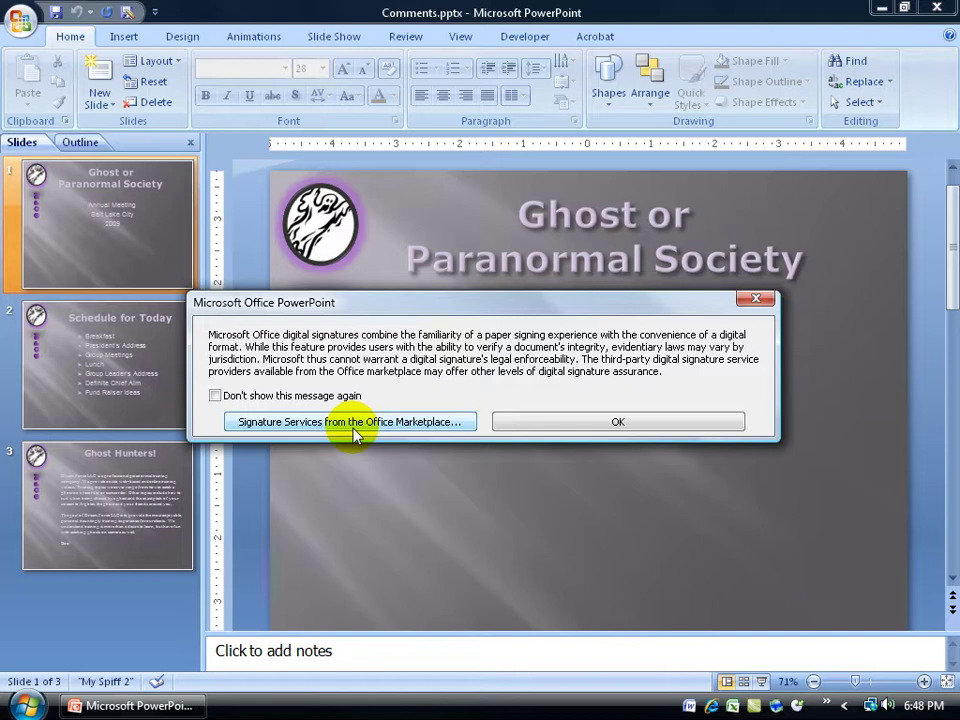
# Accept the digital signatures notice to reach the Get a Digital ID choice
pyautogui.click(538, 422)
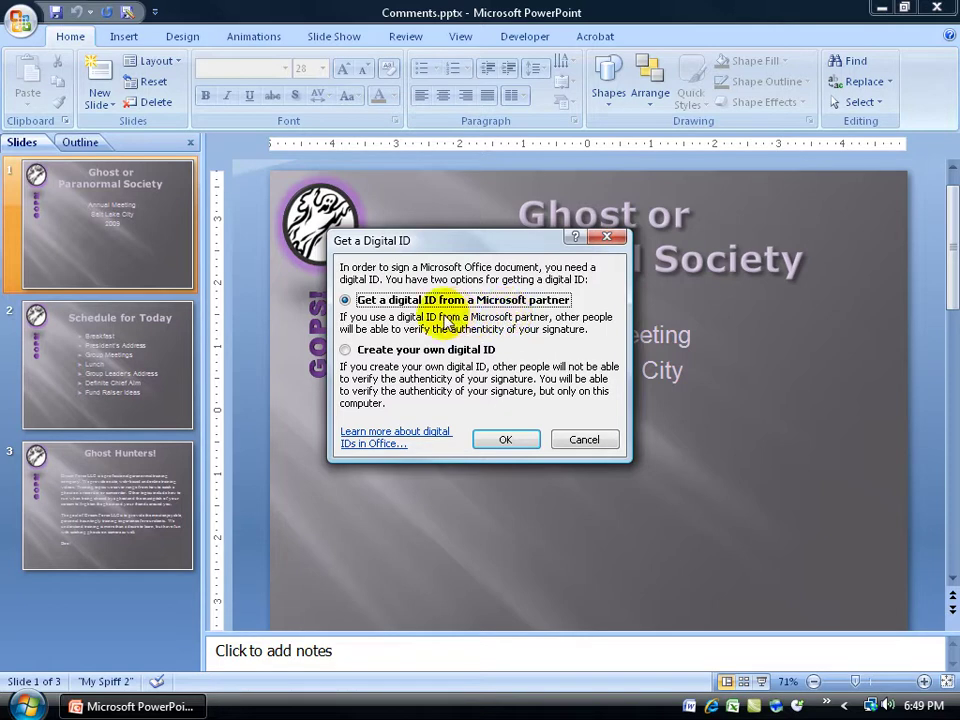
# Create your own digital ID with the user's e-mail, organization Dream Force LLC and location Utah
pyautogui.click(458, 349)
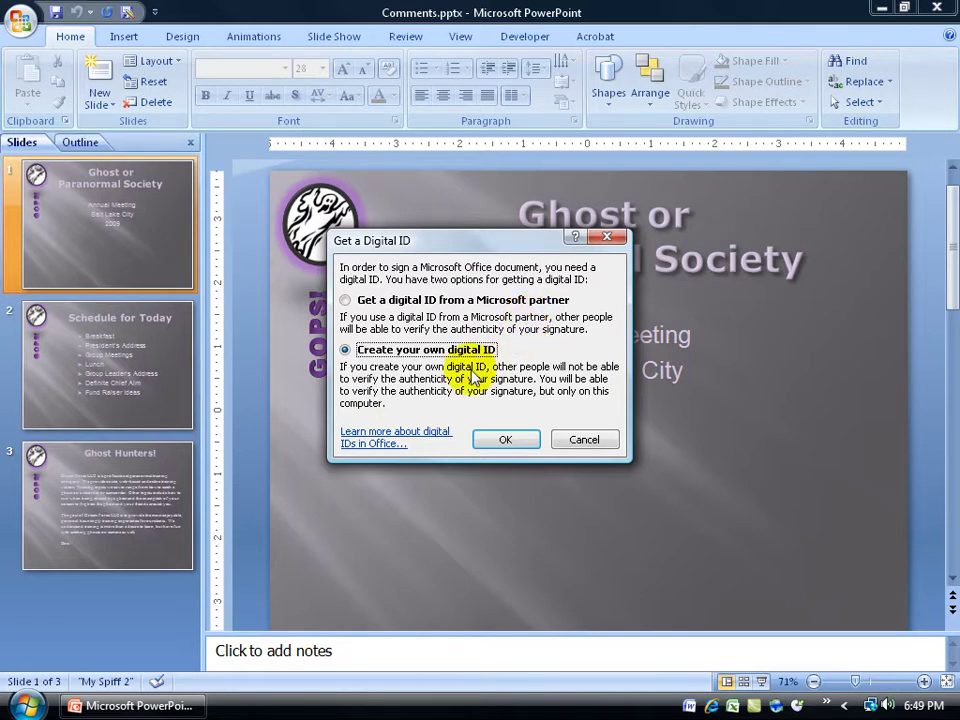
pyautogui.click(505, 439)
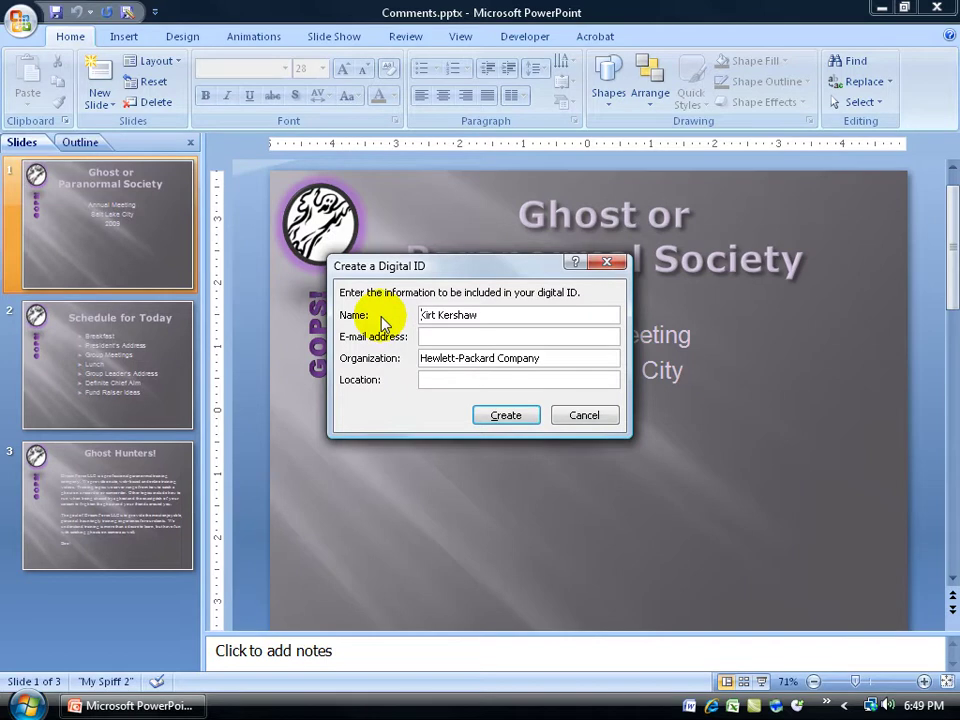
pyautogui.click(429, 316)
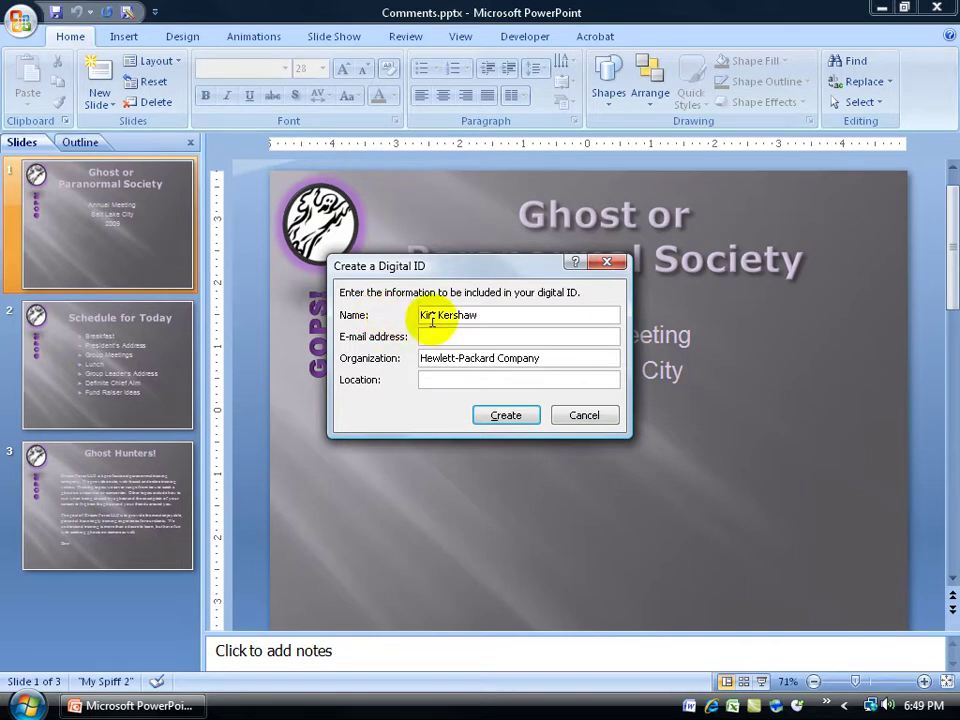
pyautogui.click(491, 335)
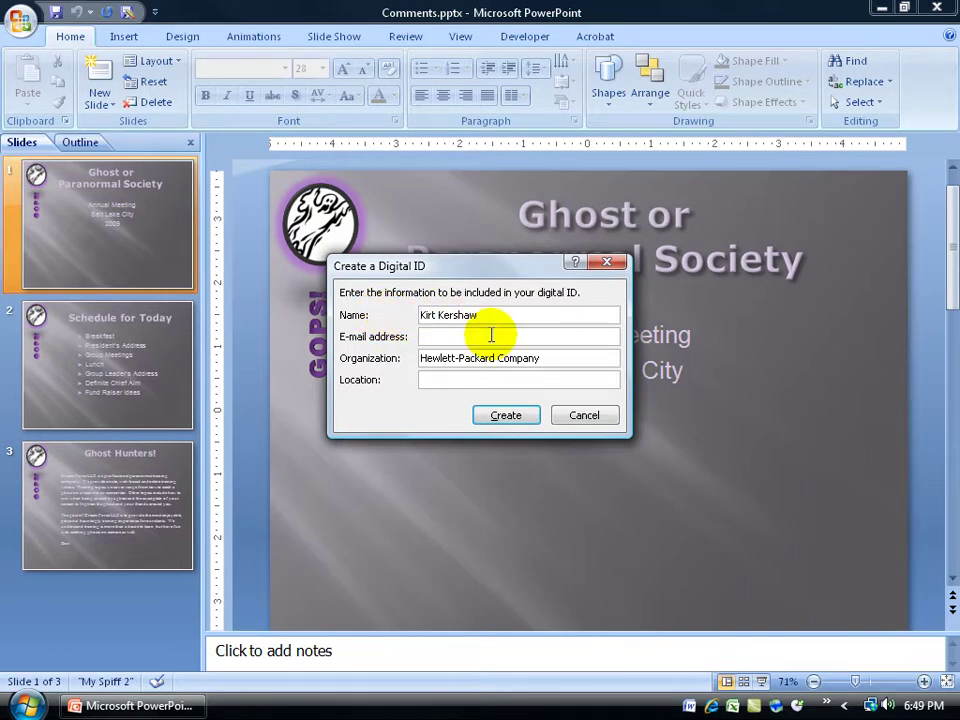
pyautogui.moveTo(541, 358); pyautogui.dragTo(392, 358)
pyautogui.write('Dream Force LLC')
pyautogui.press('Tab')
pyautogui.write('Utah')
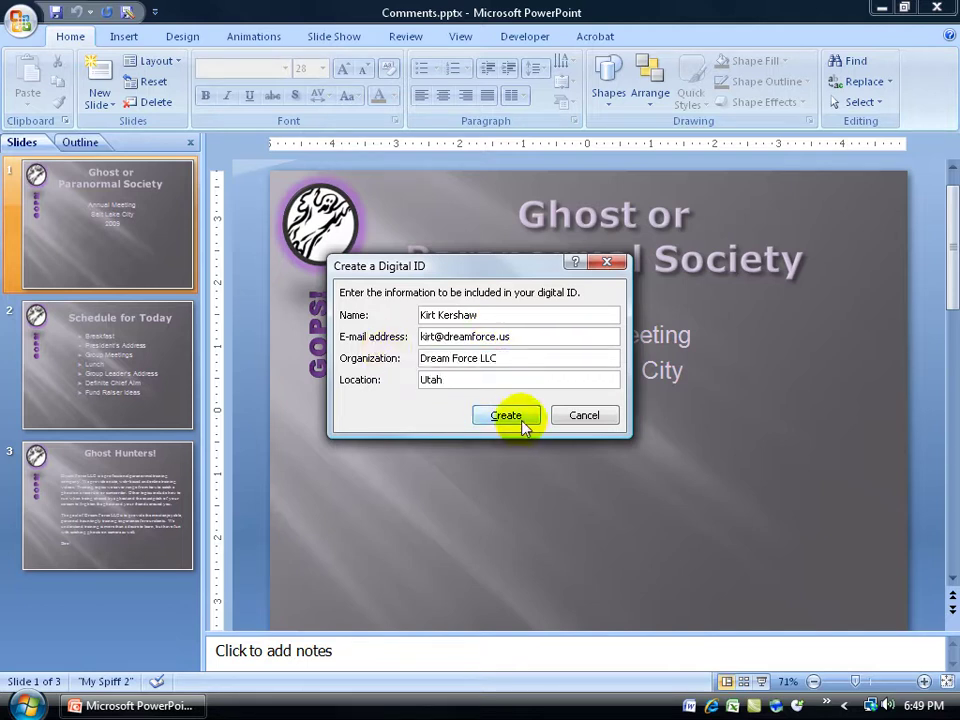
pyautogui.click(521, 416)
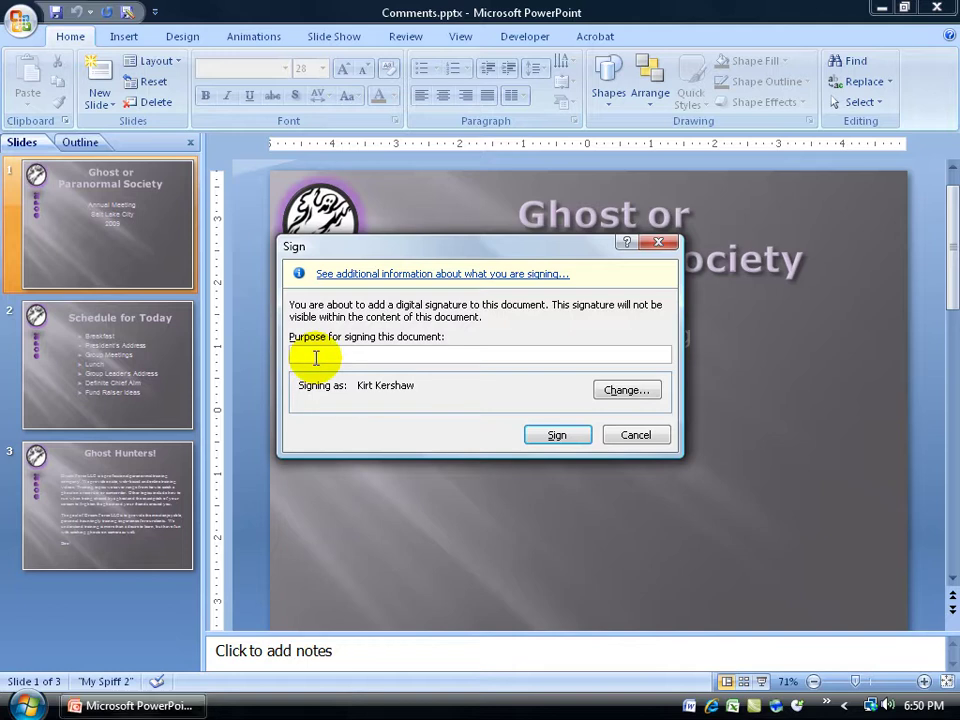
# Sign the presentation with the purpose 'For review by Bob' and accept the confirmation
pyautogui.write('For review')
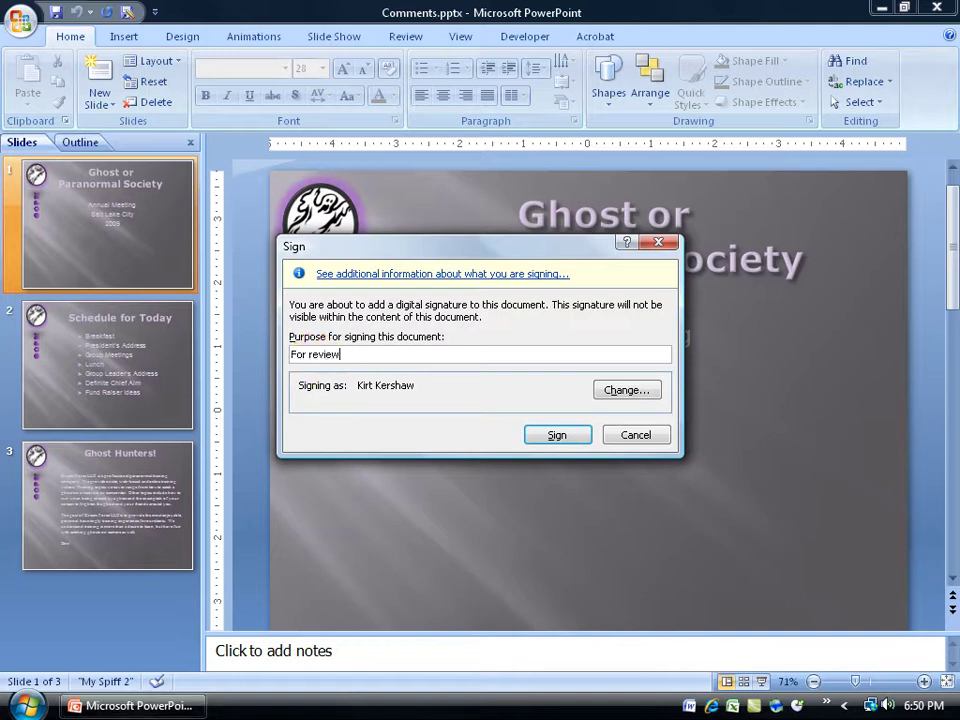
pyautogui.write(' by Bob')
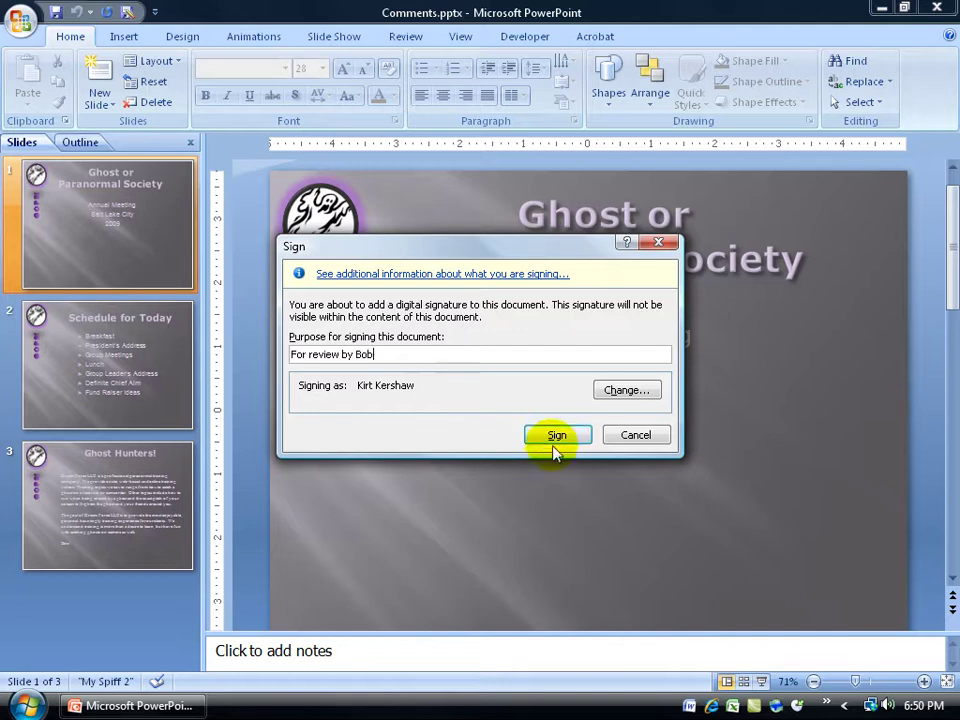
pyautogui.click(556, 435)
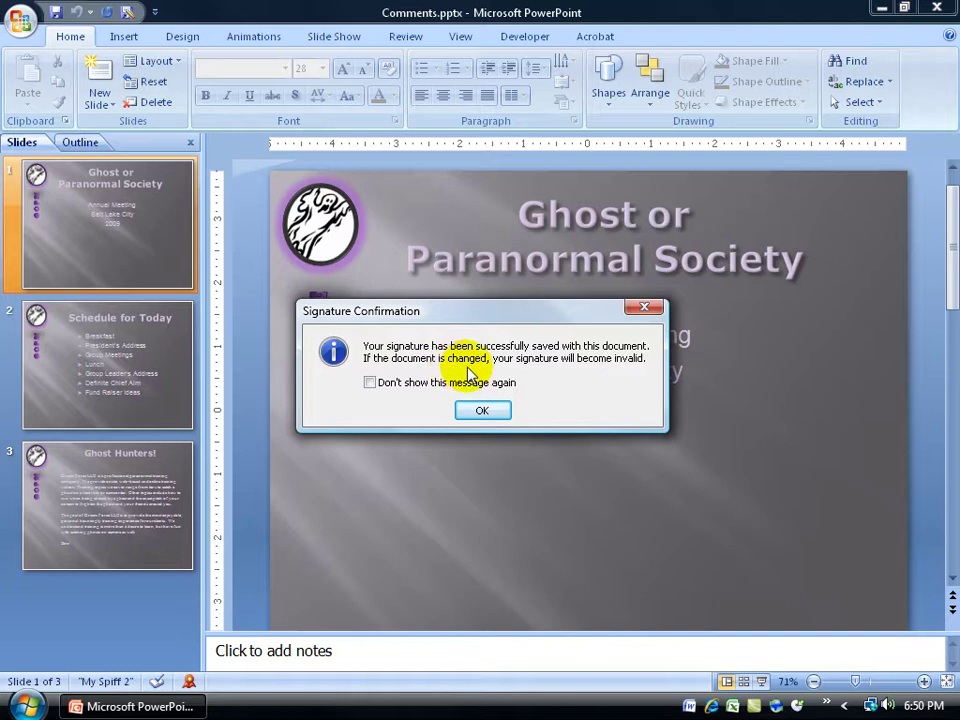
pyautogui.click(488, 414)
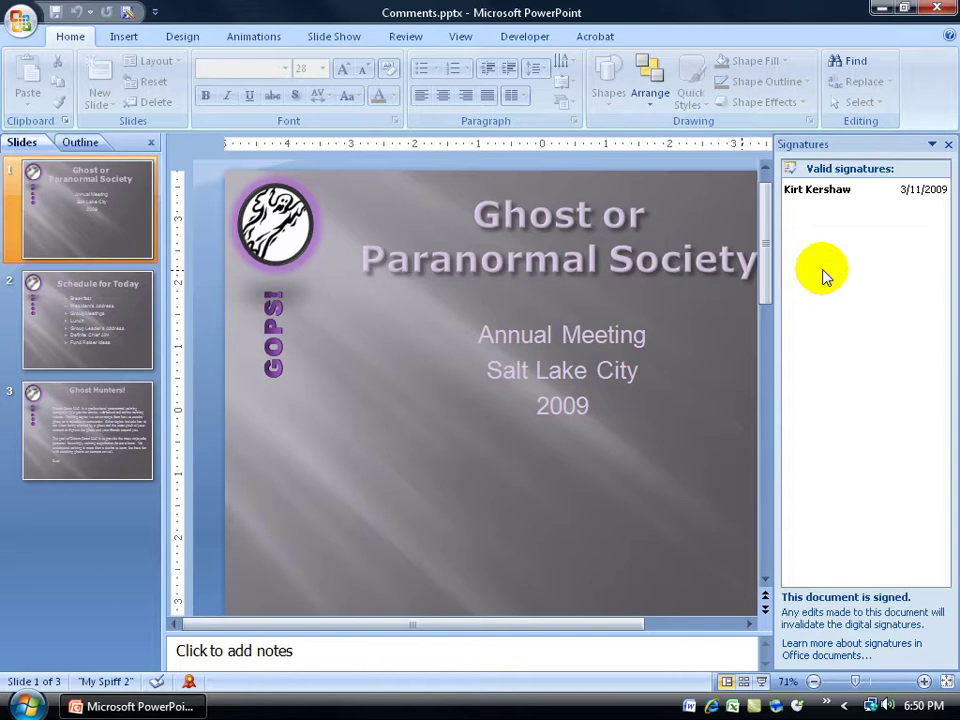
# Close and reopen the Signatures pane to show the valid signature and its options
pyautogui.click(948, 144)
pyautogui.click(902, 305)
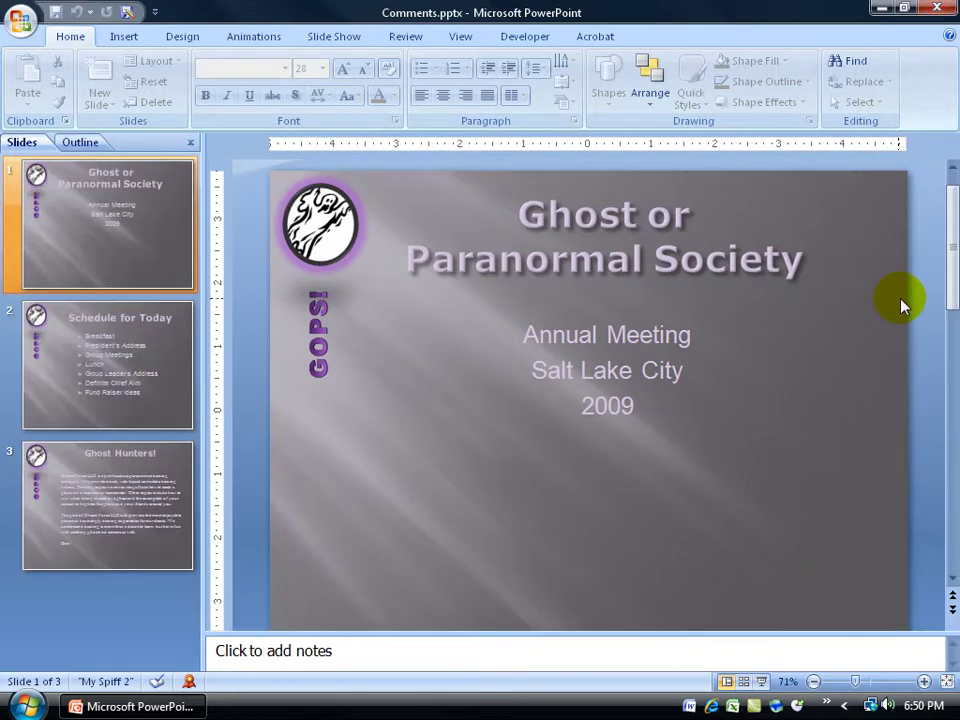
pyautogui.click(189, 683)
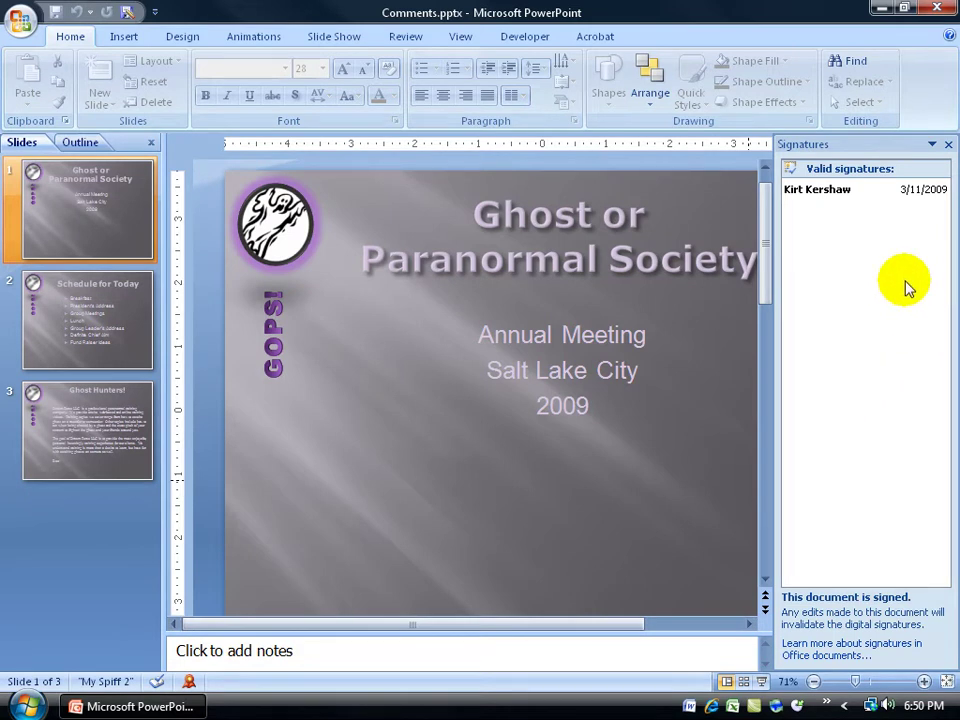
pyautogui.click(944, 189)
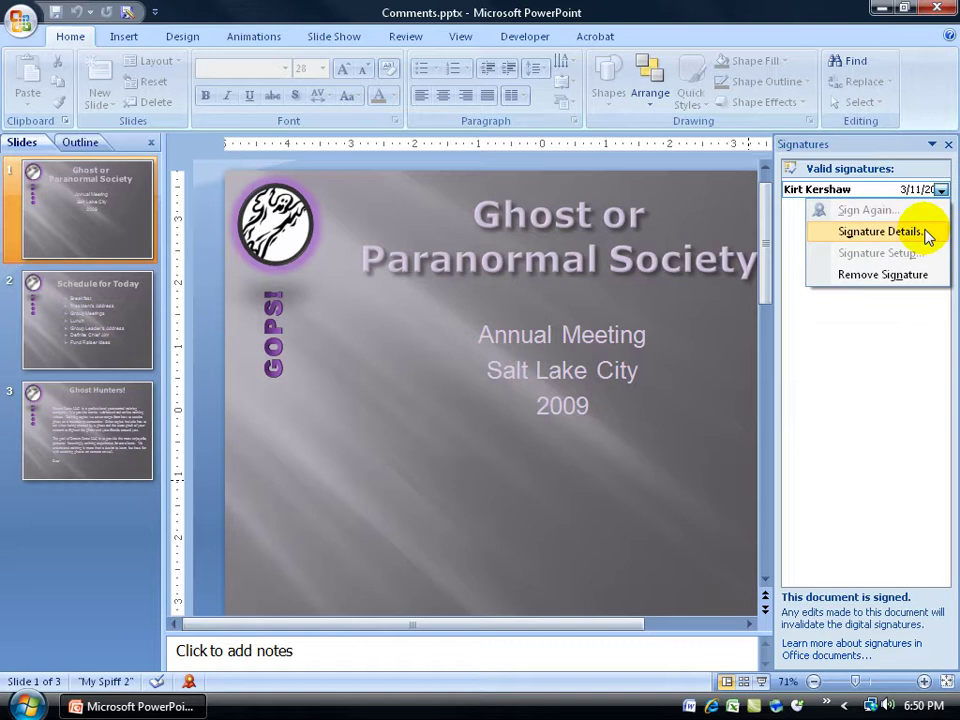
# Select 'Ghost or Paranormal' in the slide title, then click into the subtitle
pyautogui.click(503, 272)
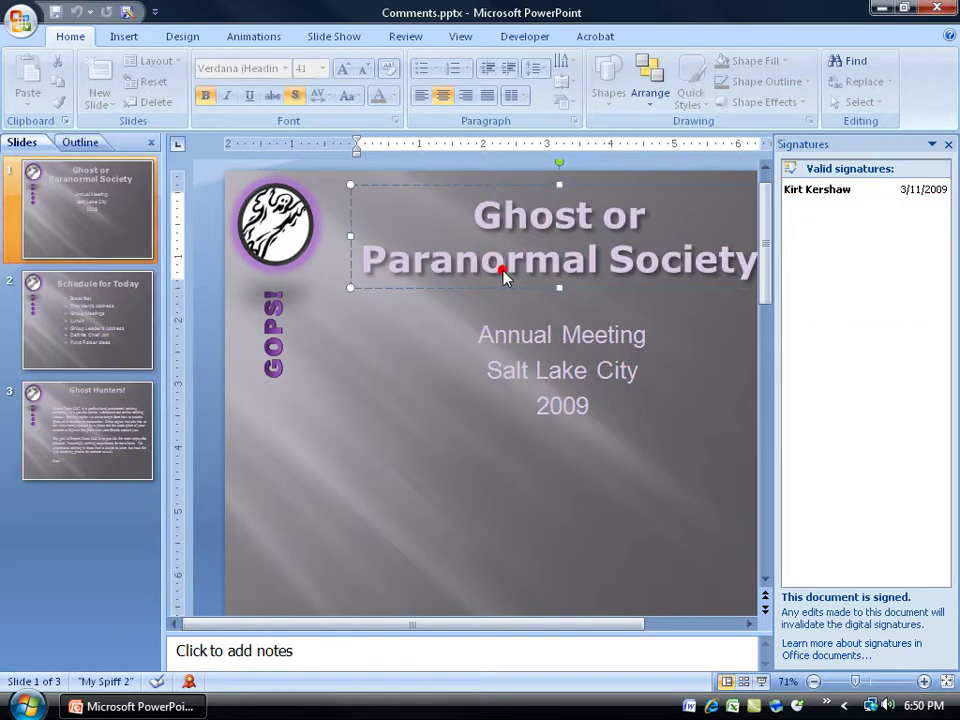
pyautogui.moveTo(474, 212); pyautogui.dragTo(563, 268)
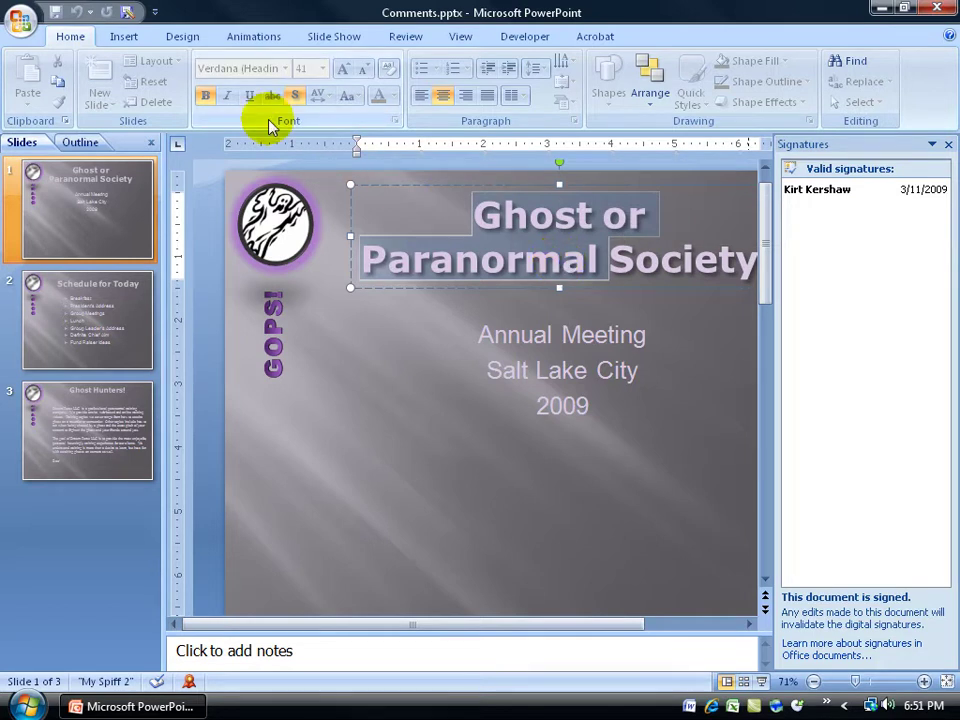
pyautogui.click(411, 360)
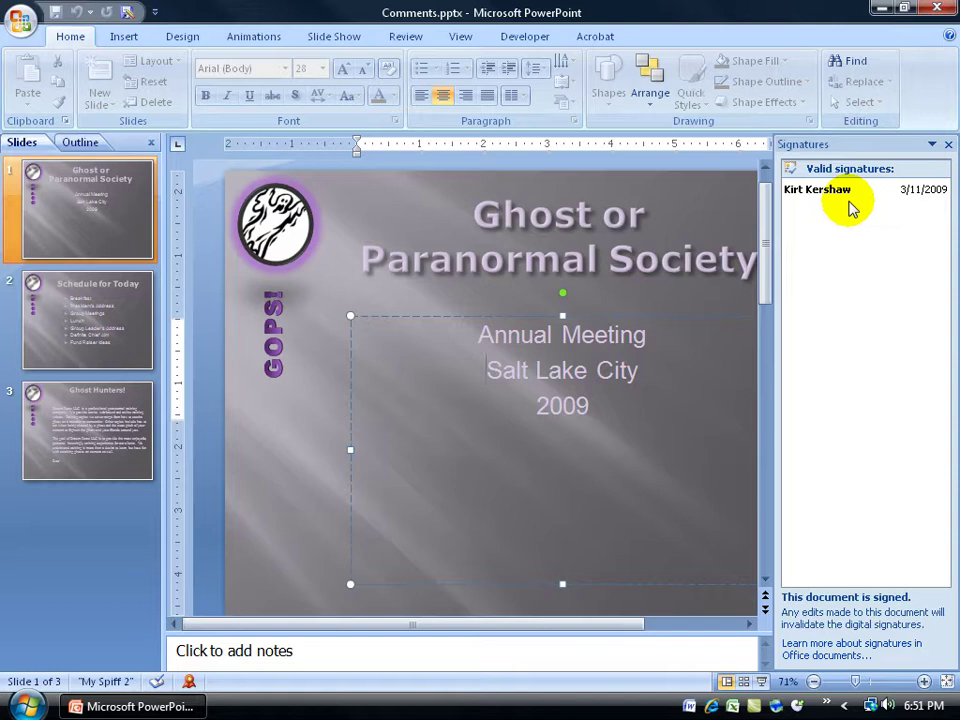
# Remove the digital signature from Comments.pptx and confirm the removal
pyautogui.moveTo(852, 198)
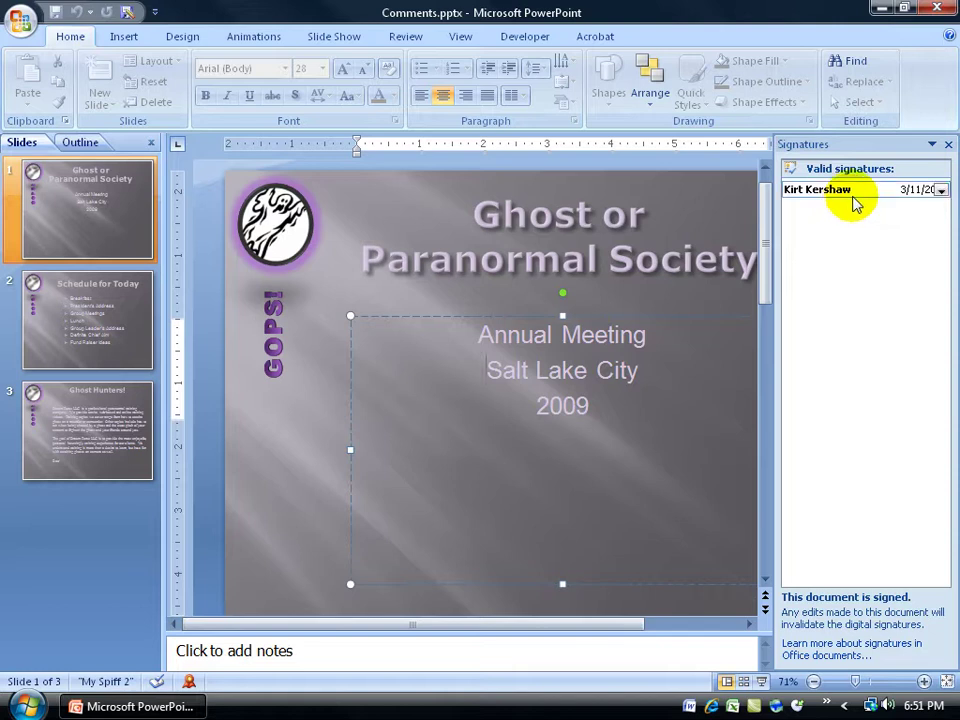
pyautogui.click(941, 191)
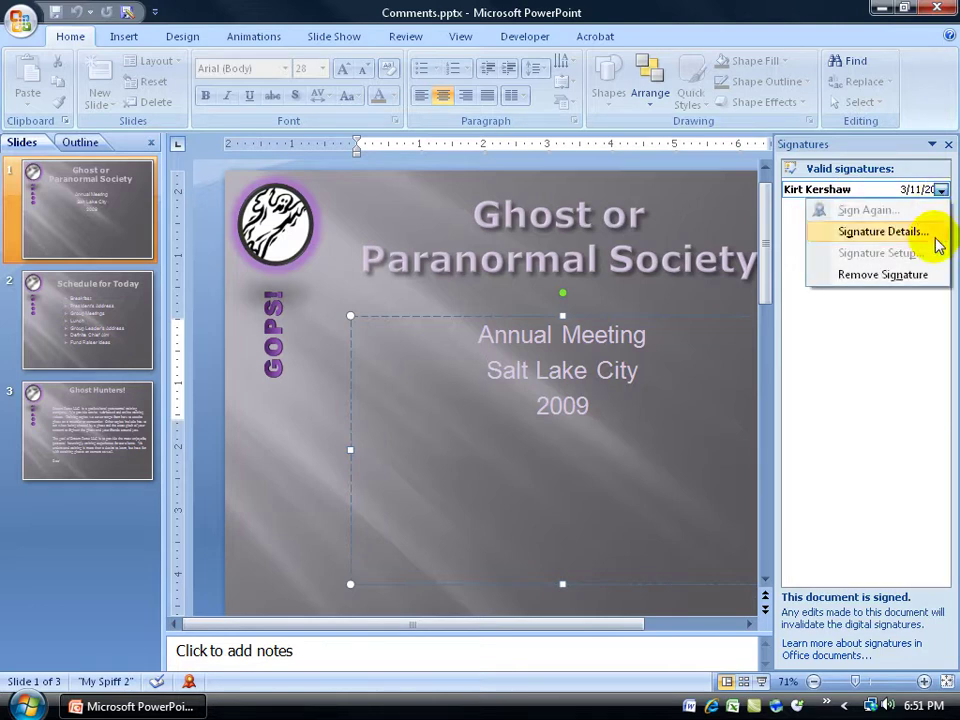
pyautogui.click(932, 275)
pyautogui.click(446, 398)
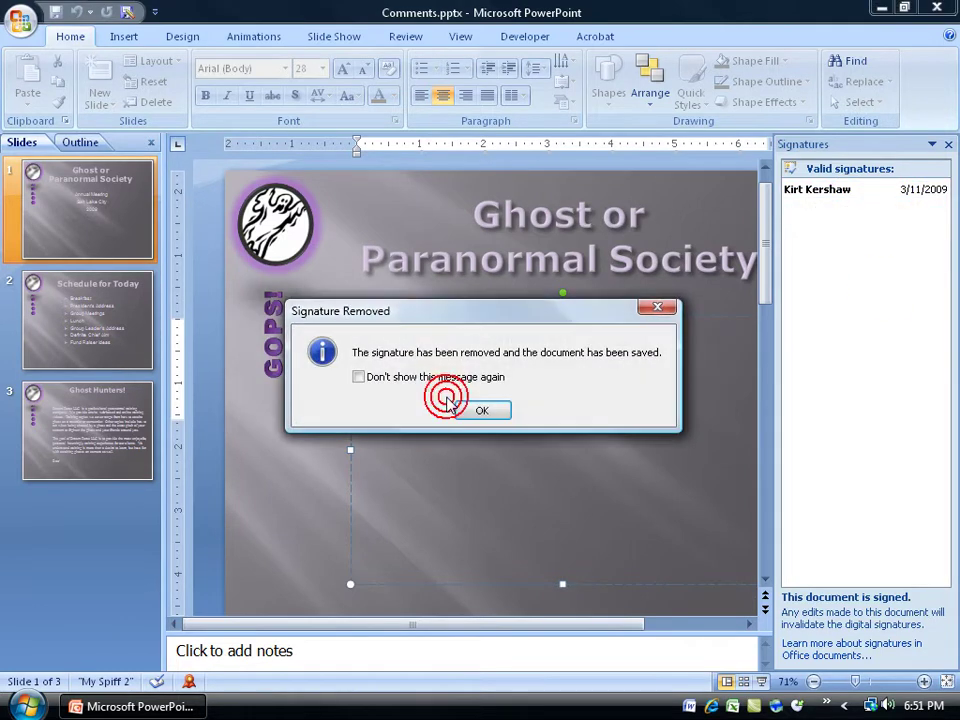
pyautogui.click(479, 408)
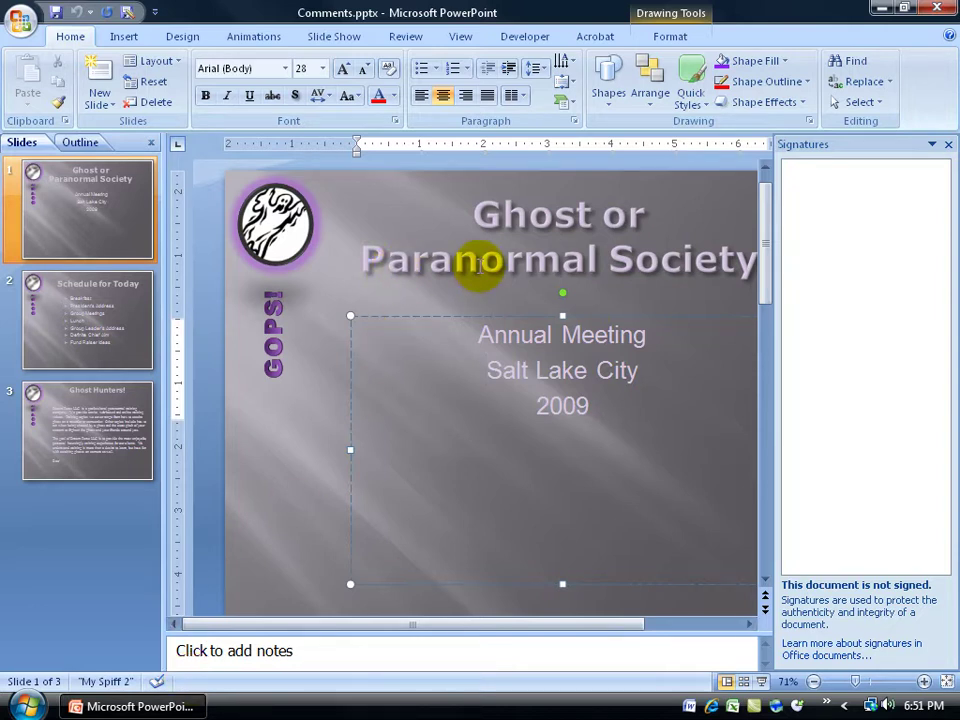
# Select the Ghost or Paranormal Society title and close the Signatures pane
pyautogui.click(483, 262)
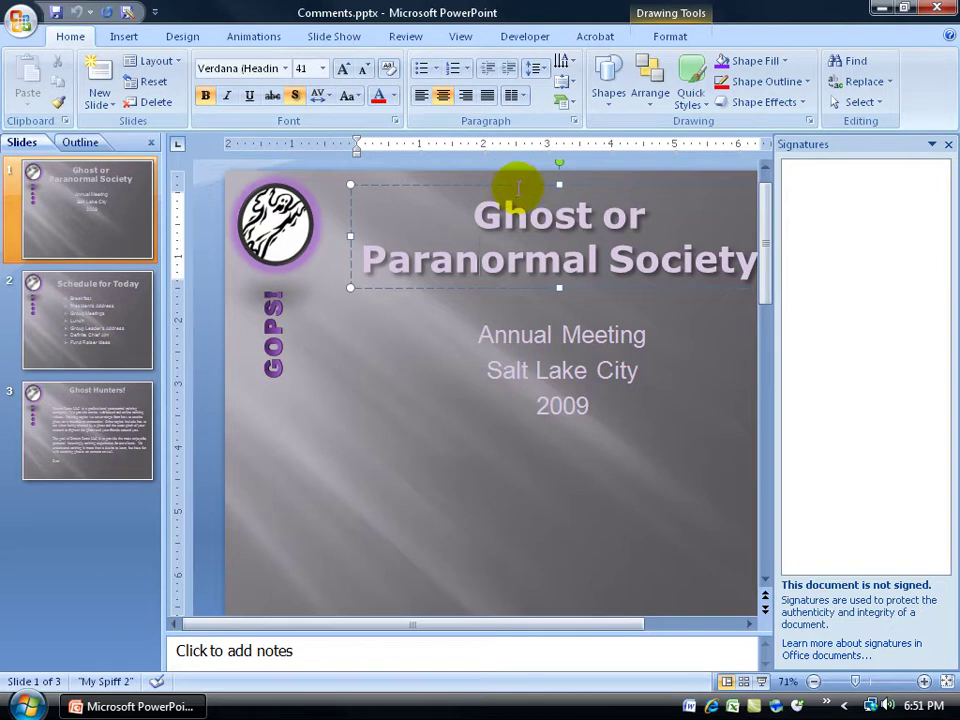
pyautogui.click(948, 144)
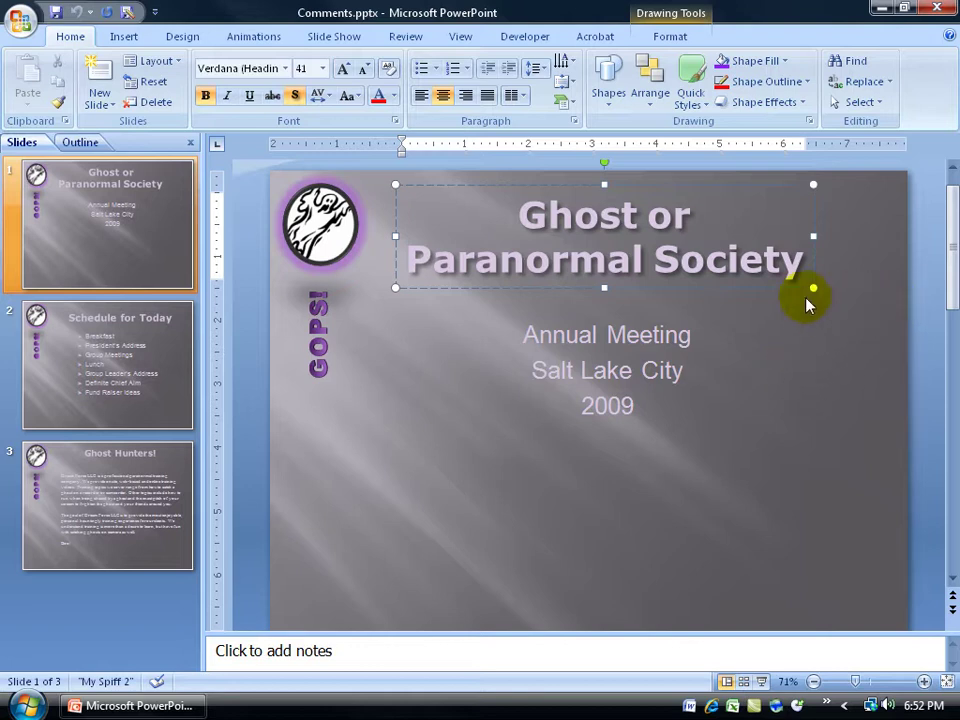
# Re-sign Comments.pptx with the digital ID without a stated purpose
pyautogui.click(21, 20)
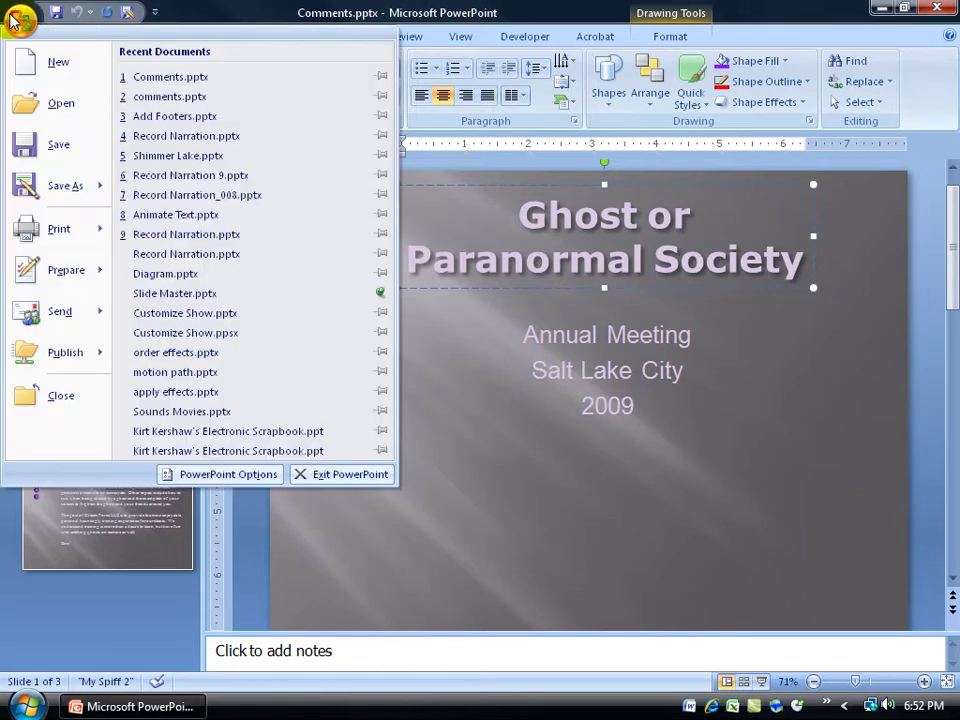
pyautogui.moveTo(50, 273)
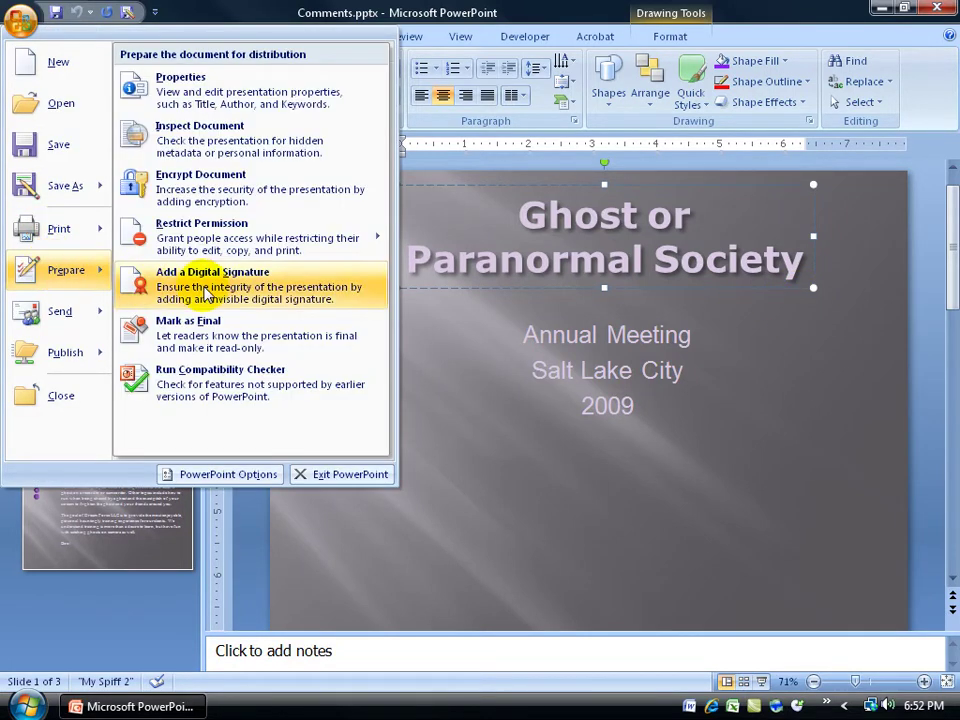
pyautogui.click(200, 285)
pyautogui.click(528, 421)
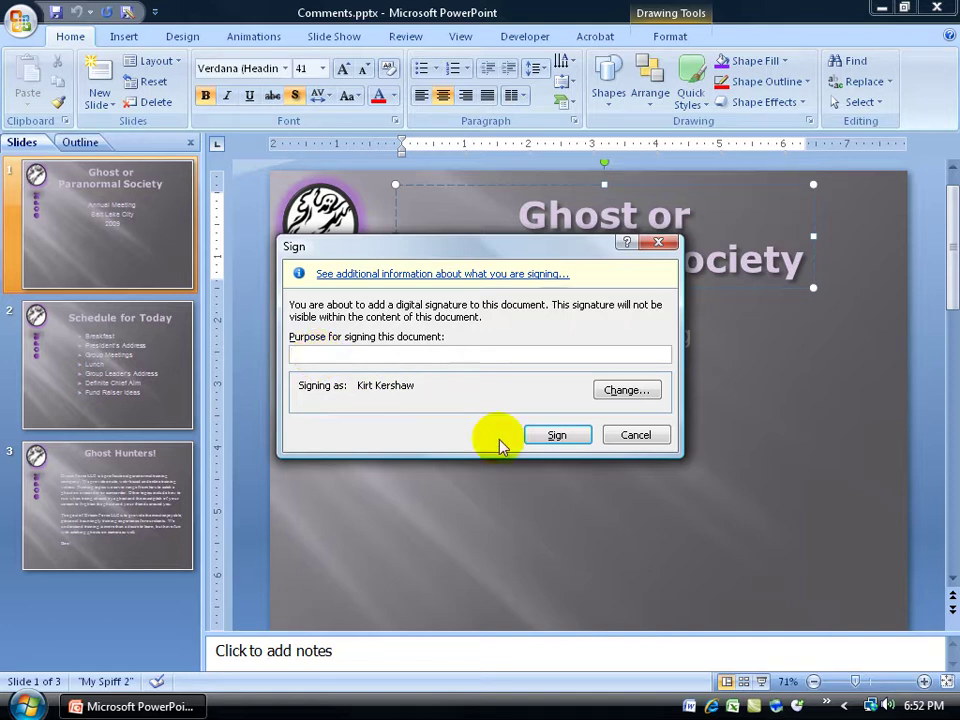
pyautogui.click(560, 438)
pyautogui.click(484, 411)
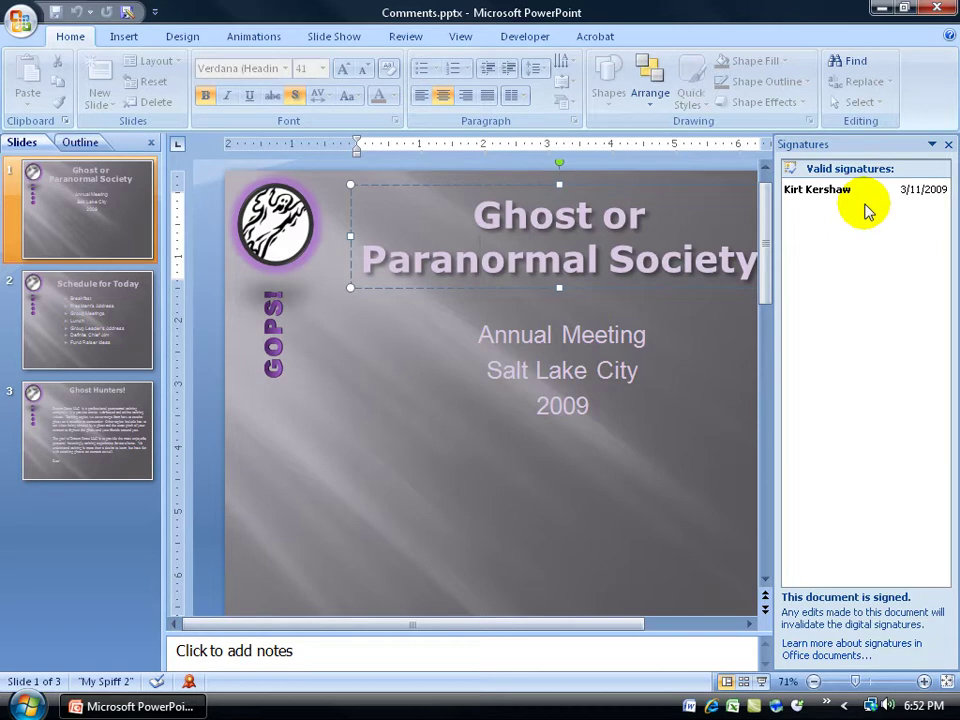
# Reopen the Signatures pane, review the signature details, then request Remove Signature
pyautogui.click(190, 683)
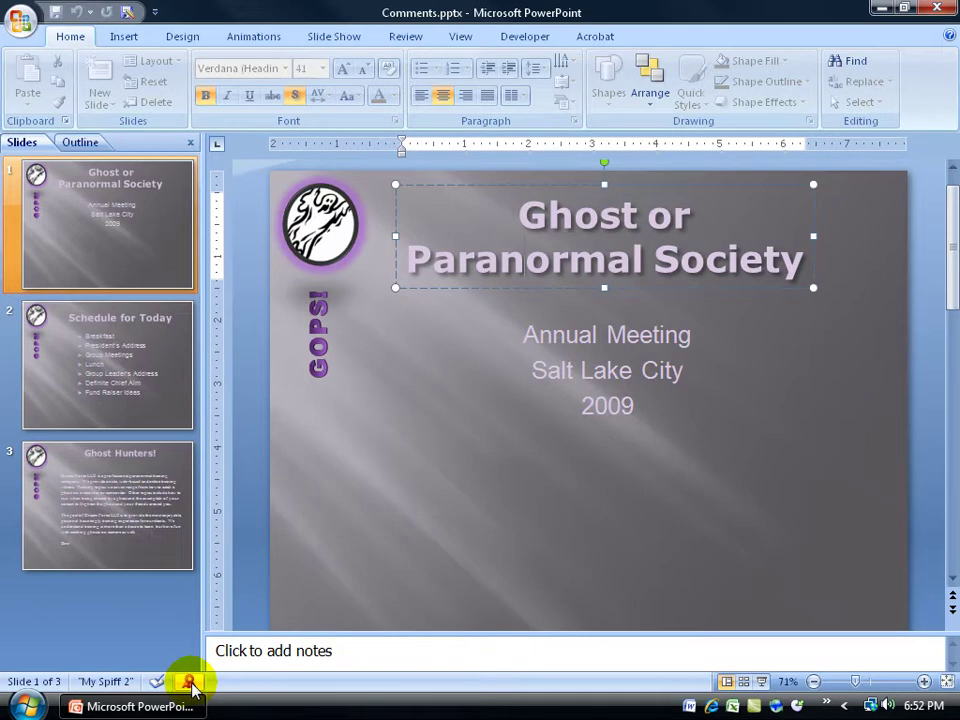
pyautogui.click(190, 683)
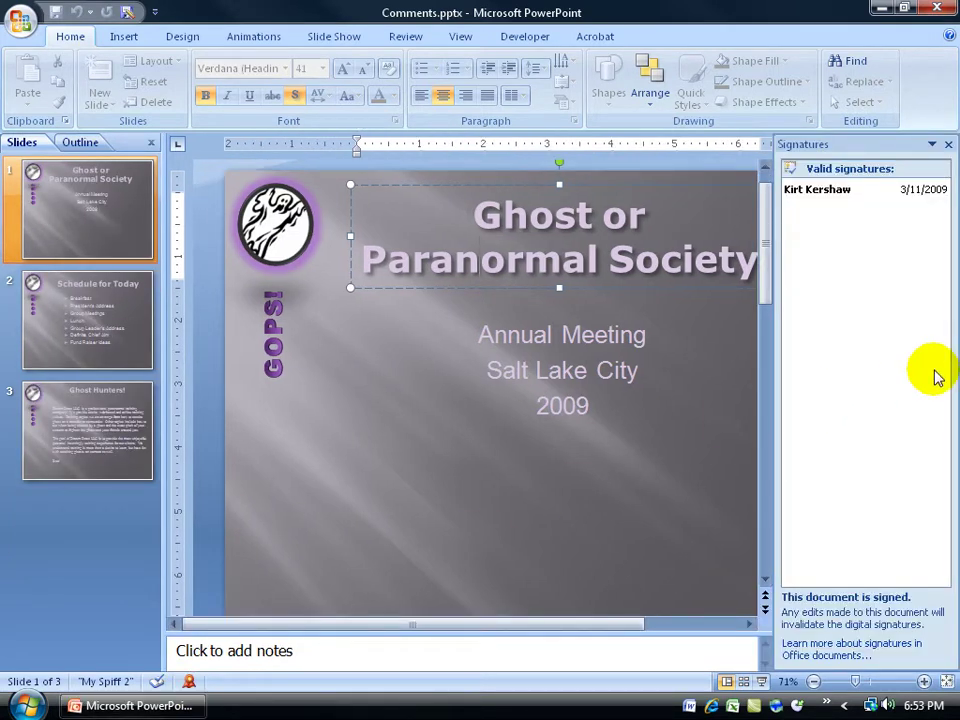
pyautogui.click(942, 190)
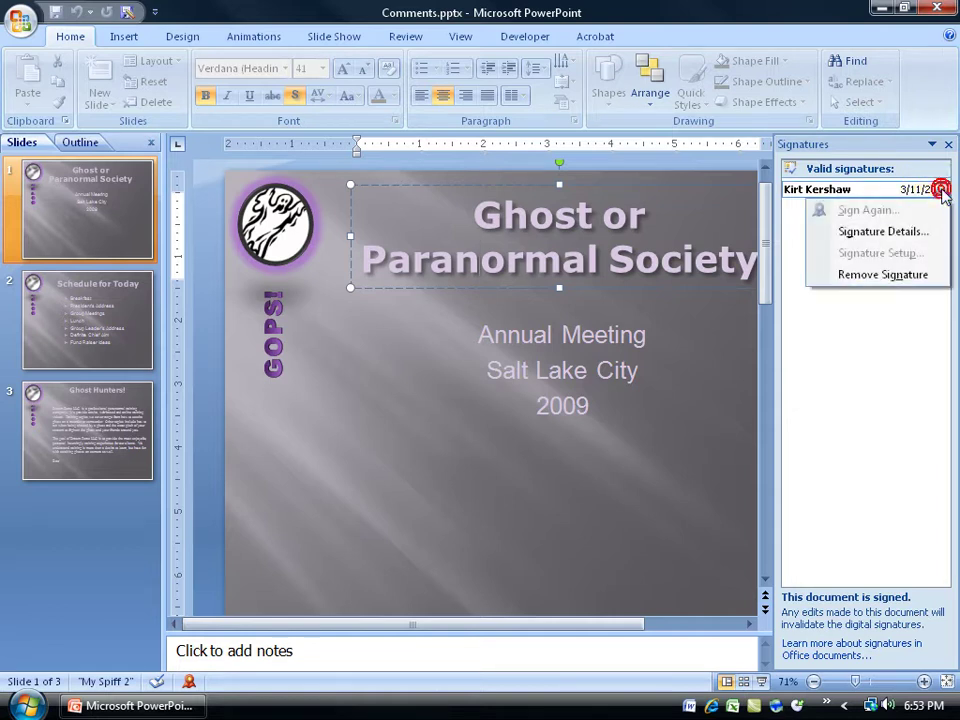
pyautogui.click(915, 232)
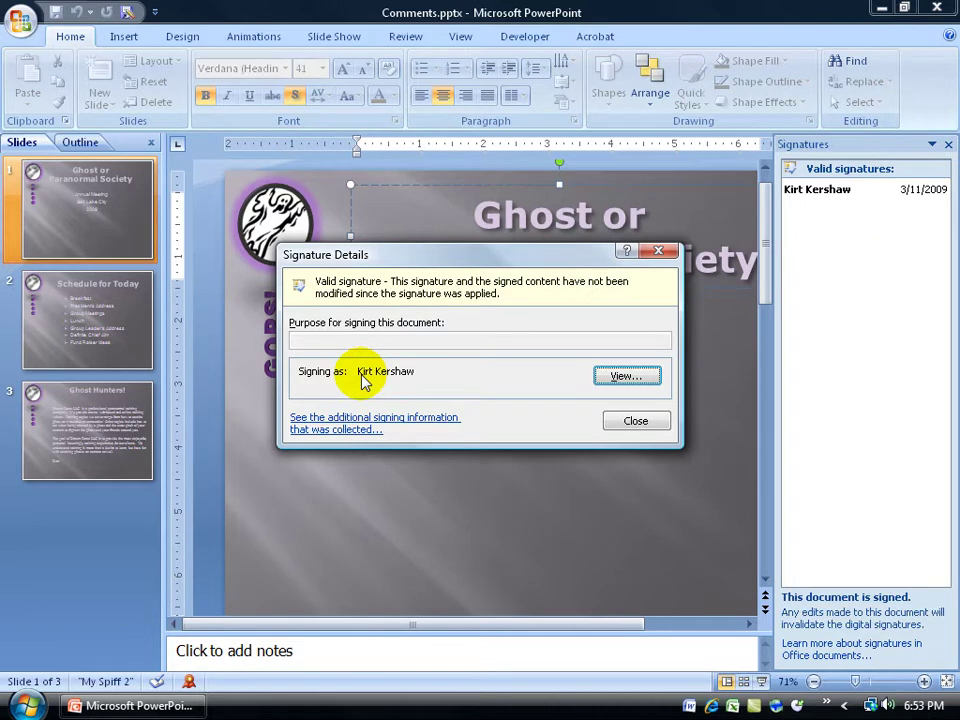
pyautogui.click(637, 421)
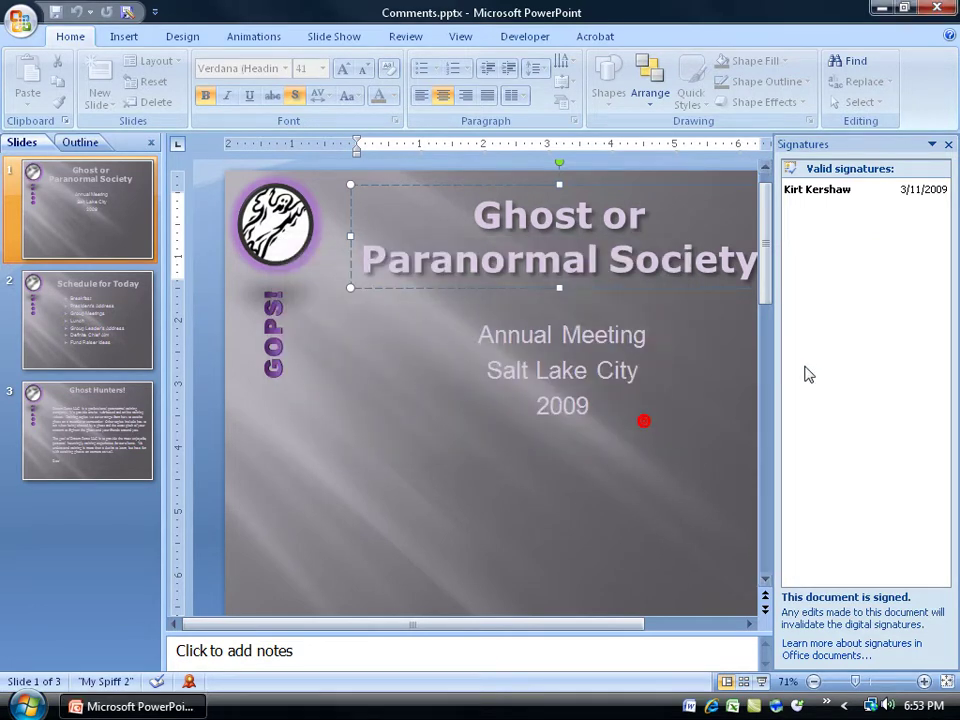
pyautogui.click(941, 189)
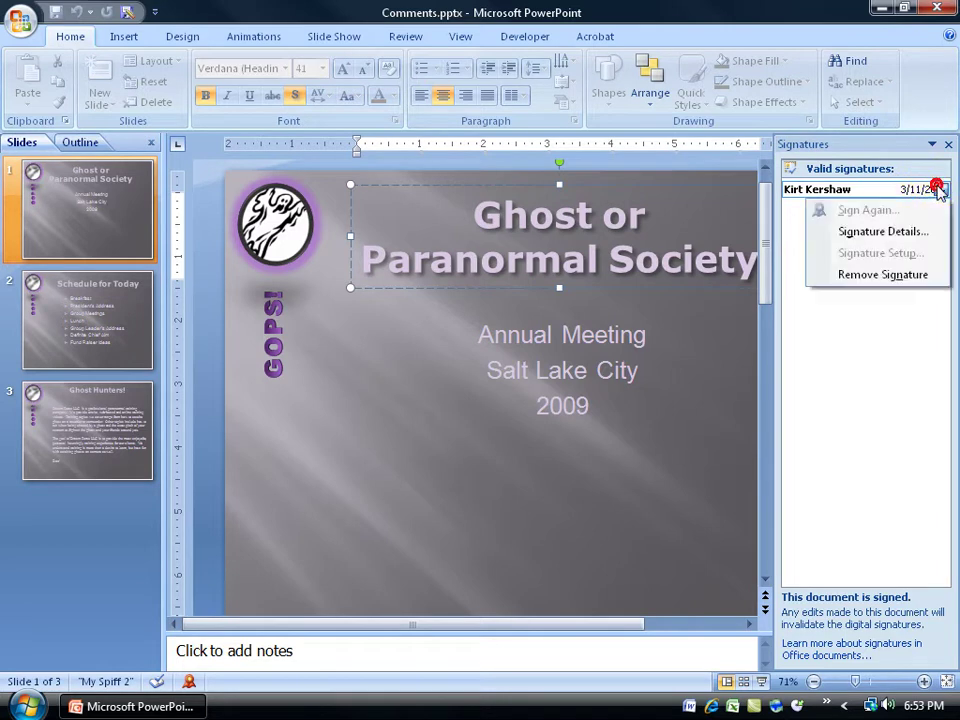
pyautogui.click(913, 275)
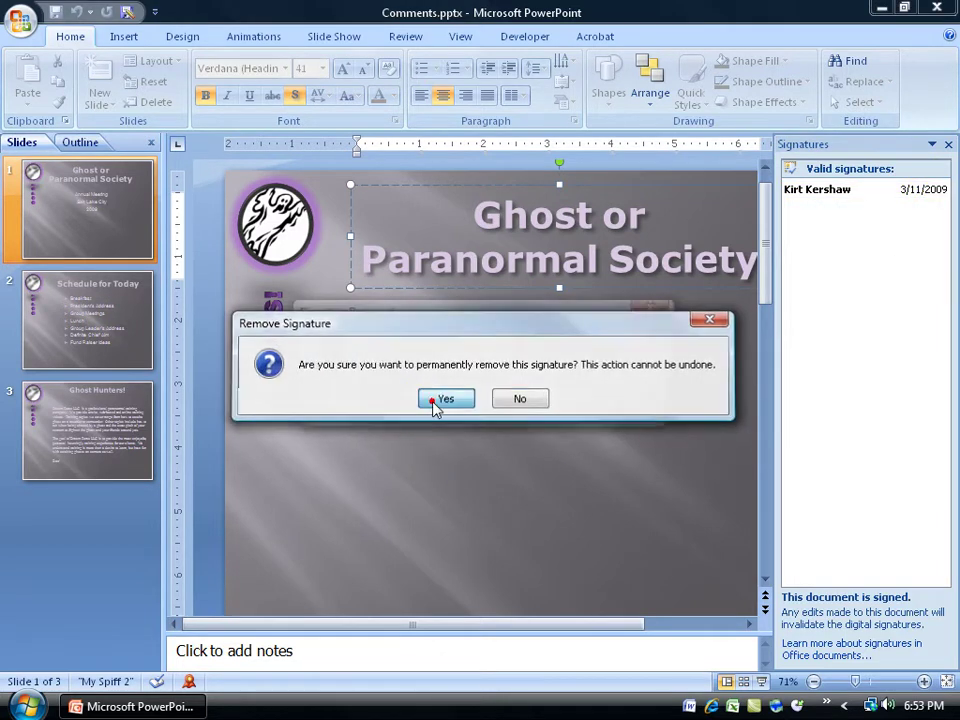
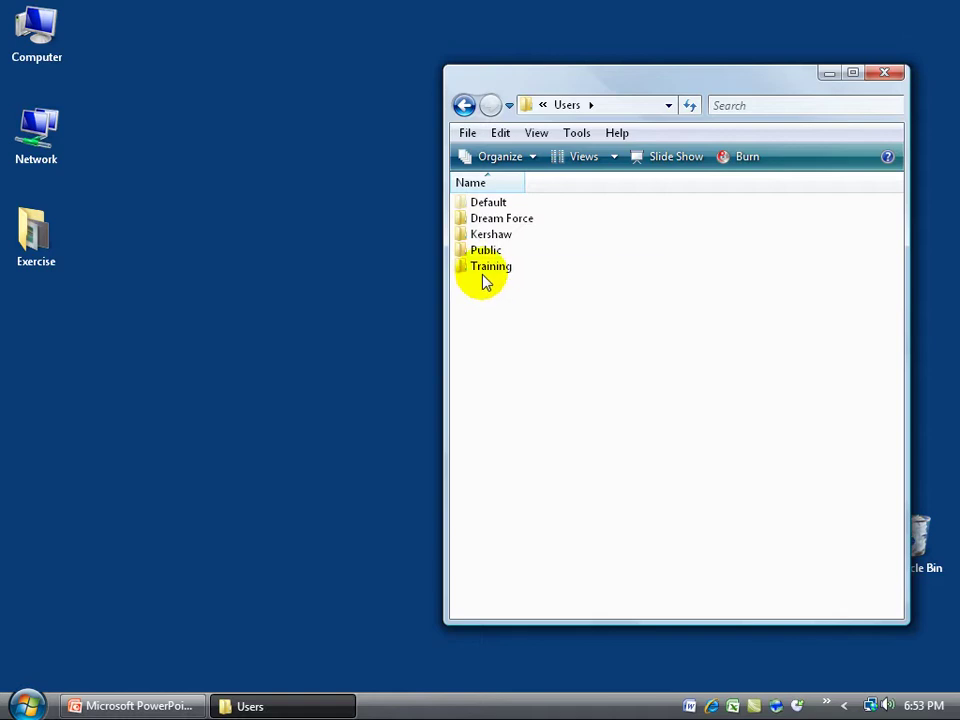
# Open the Training folder and confirm 'Show hidden files and folders' is selected in Folder Options
pyautogui.doubleClick(483, 270)
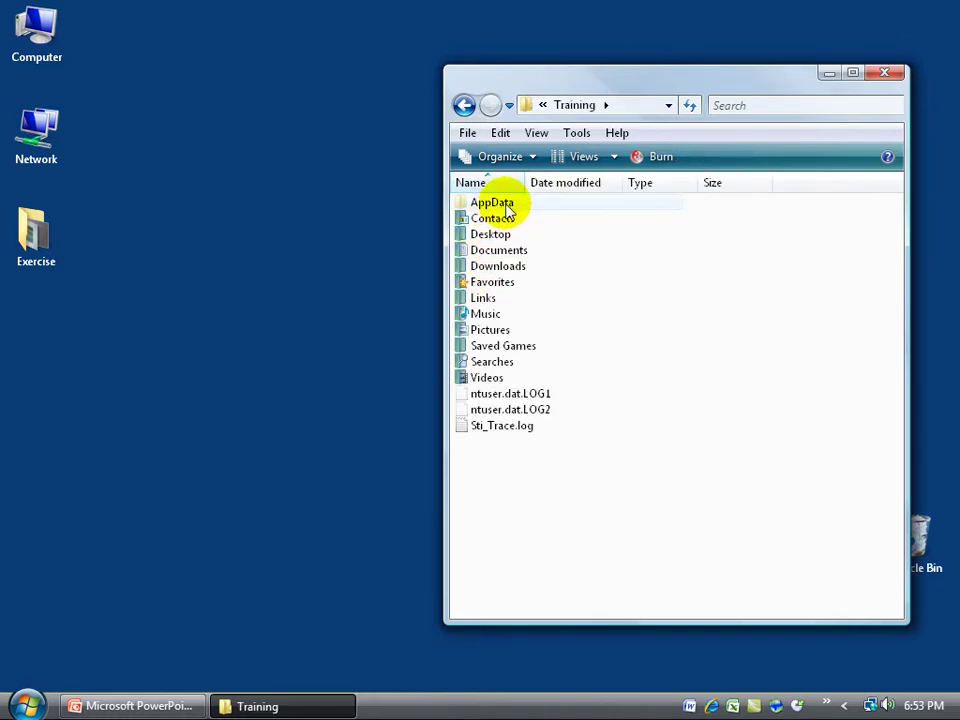
pyautogui.moveTo(507, 210)
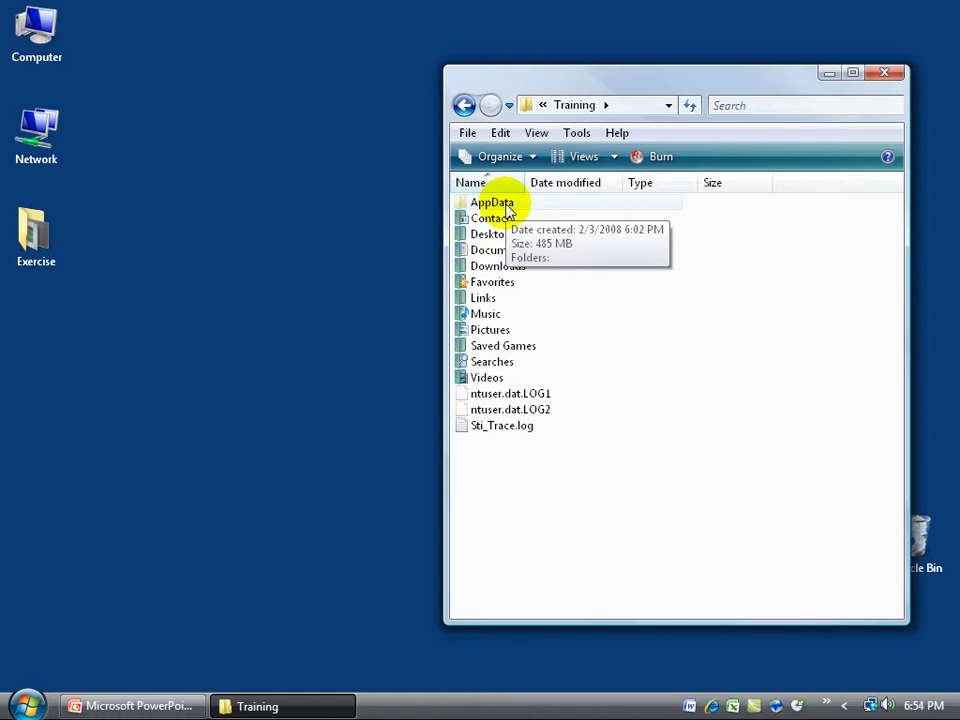
pyautogui.click(578, 134)
pyautogui.click(594, 224)
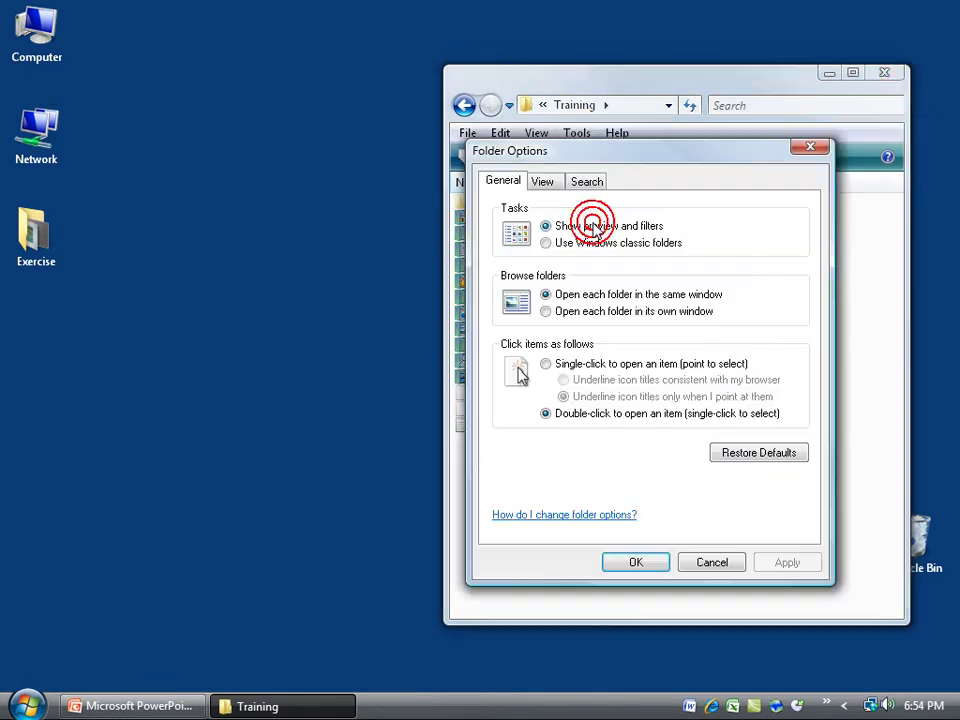
pyautogui.click(542, 181)
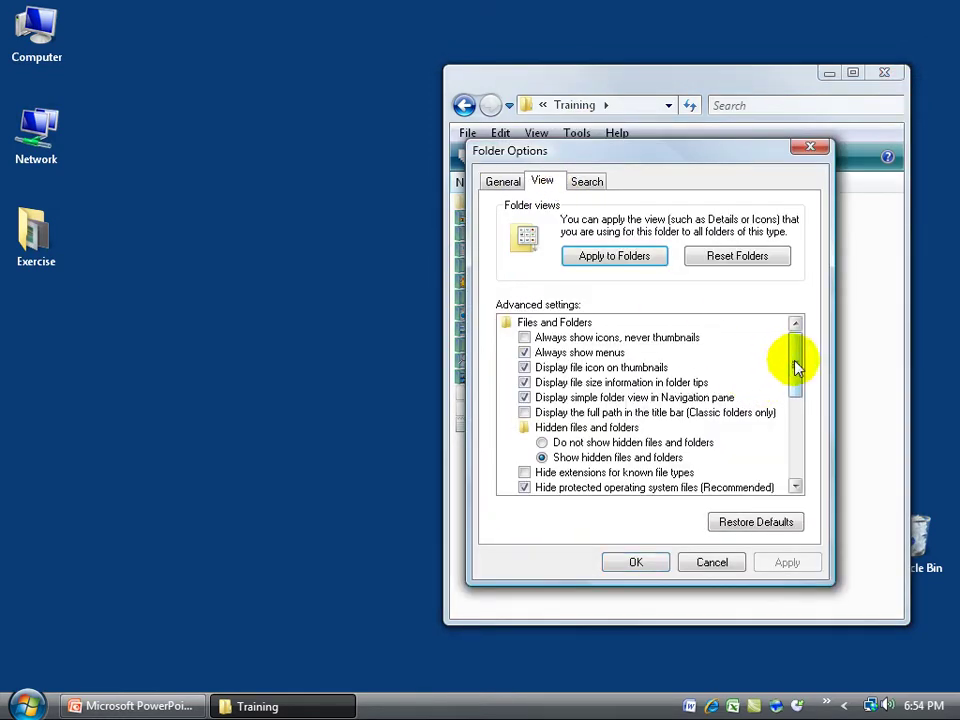
pyautogui.moveTo(794, 363); pyautogui.dragTo(797, 390)
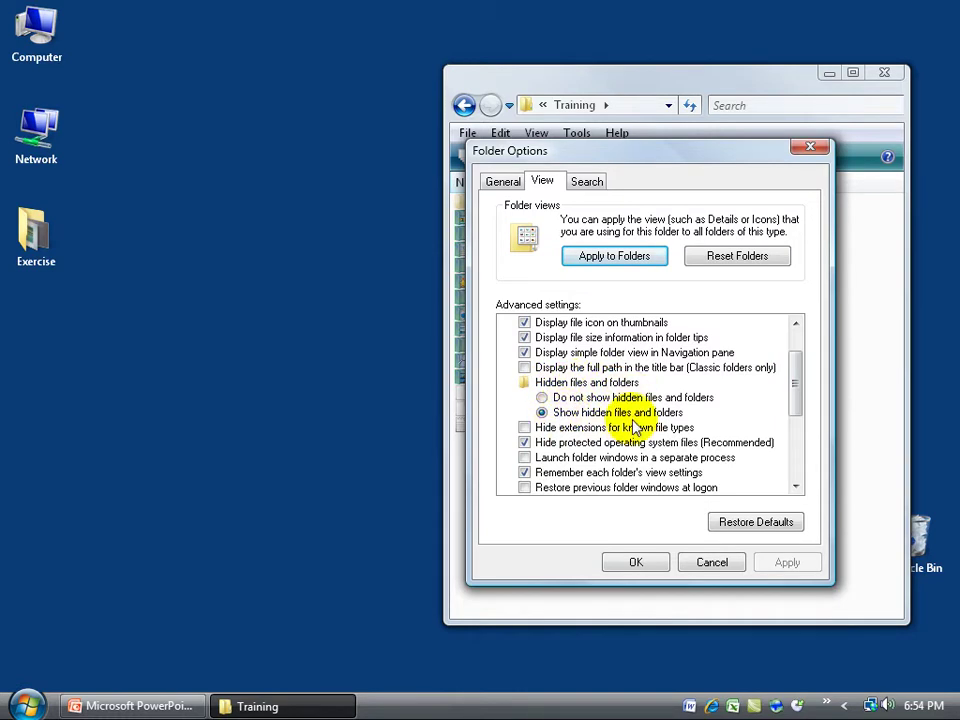
pyautogui.click(683, 564)
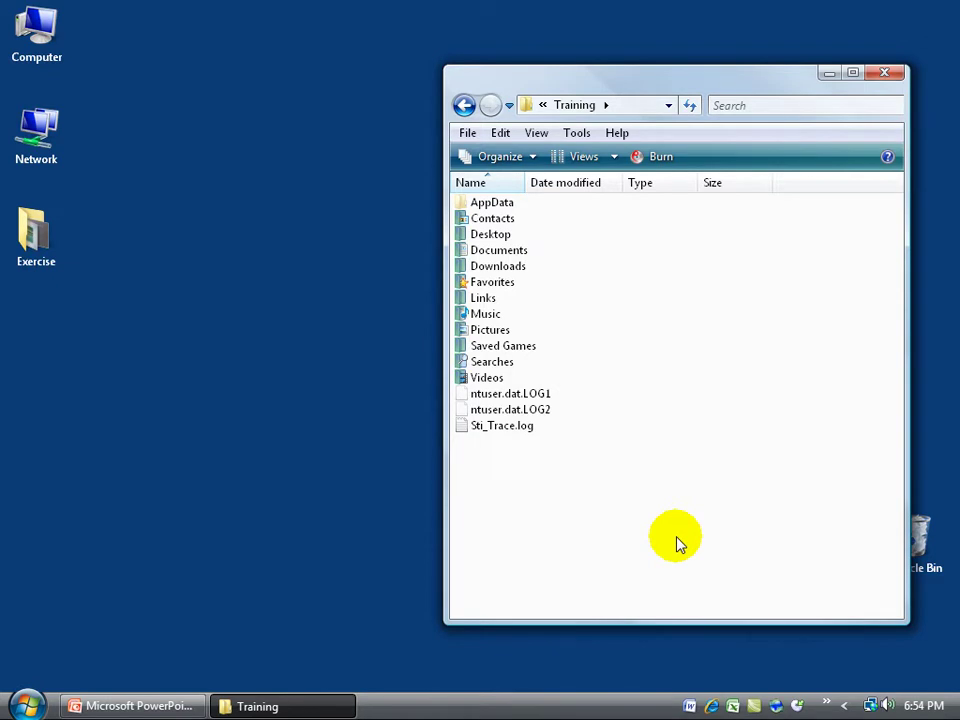
# Navigate to AppData\Roaming\Microsoft\SystemCertificates\My\Certificates
pyautogui.doubleClick(507, 206)
pyautogui.doubleClick(492, 234)
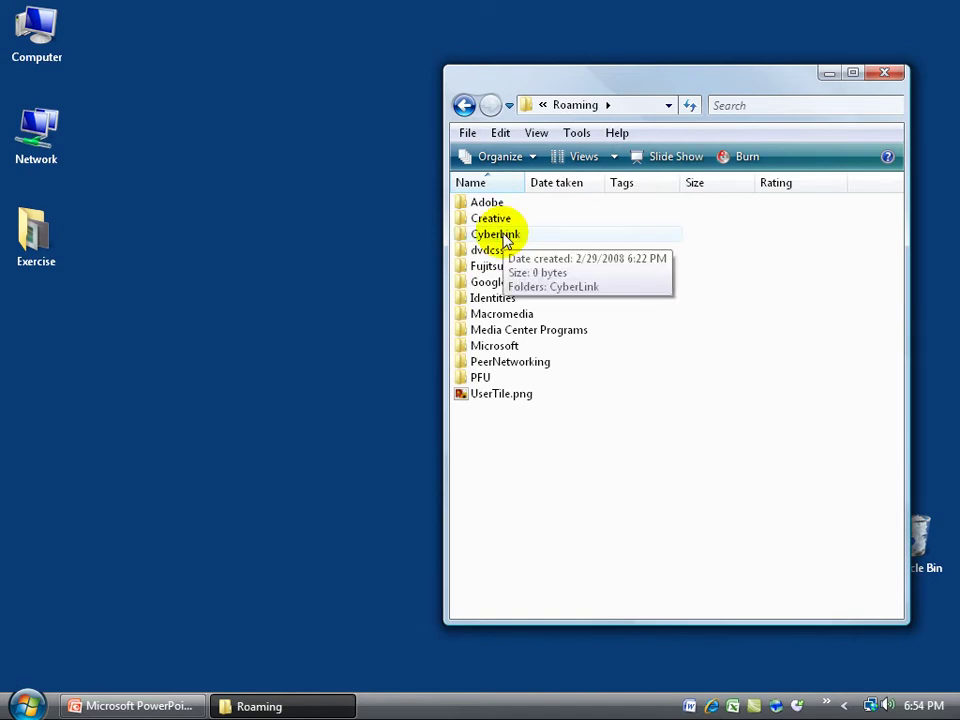
pyautogui.doubleClick(500, 345)
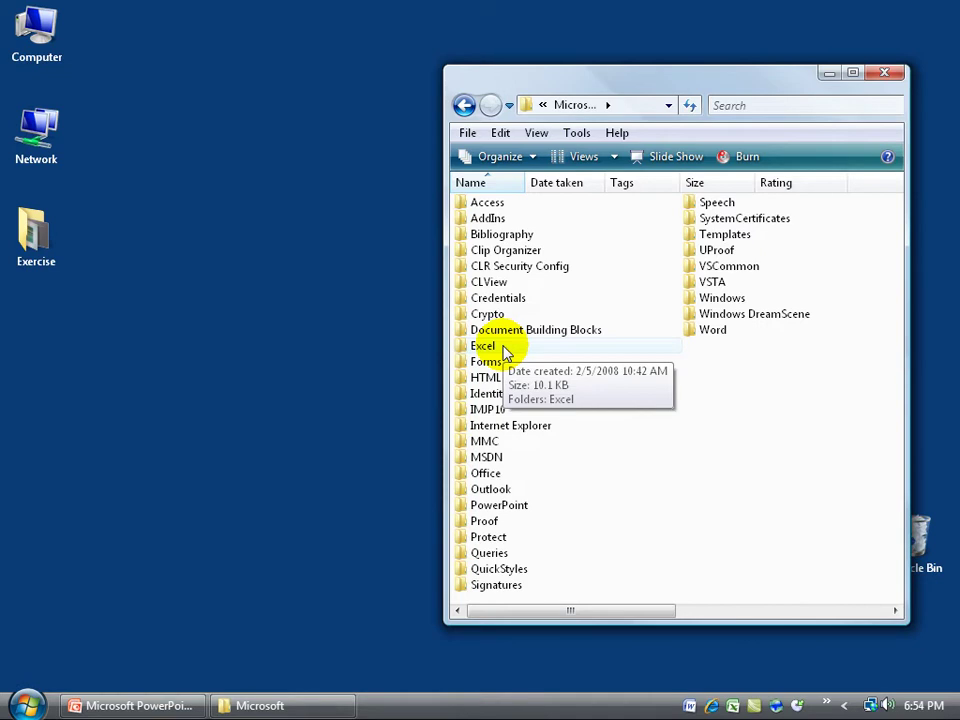
pyautogui.doubleClick(718, 218)
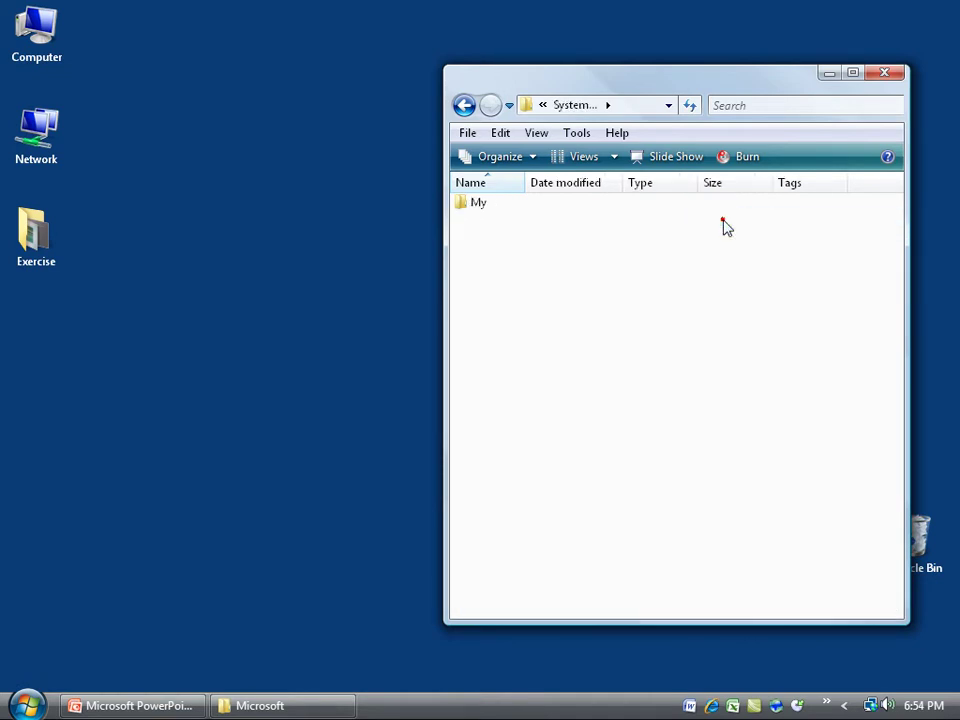
pyautogui.doubleClick(480, 210)
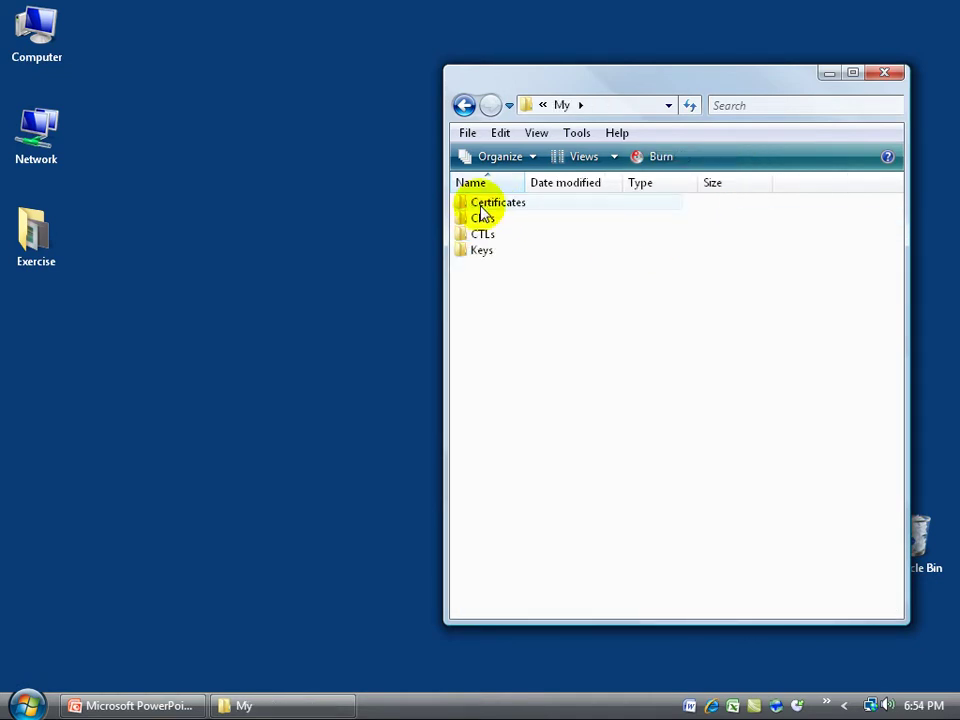
pyautogui.doubleClick(482, 208)
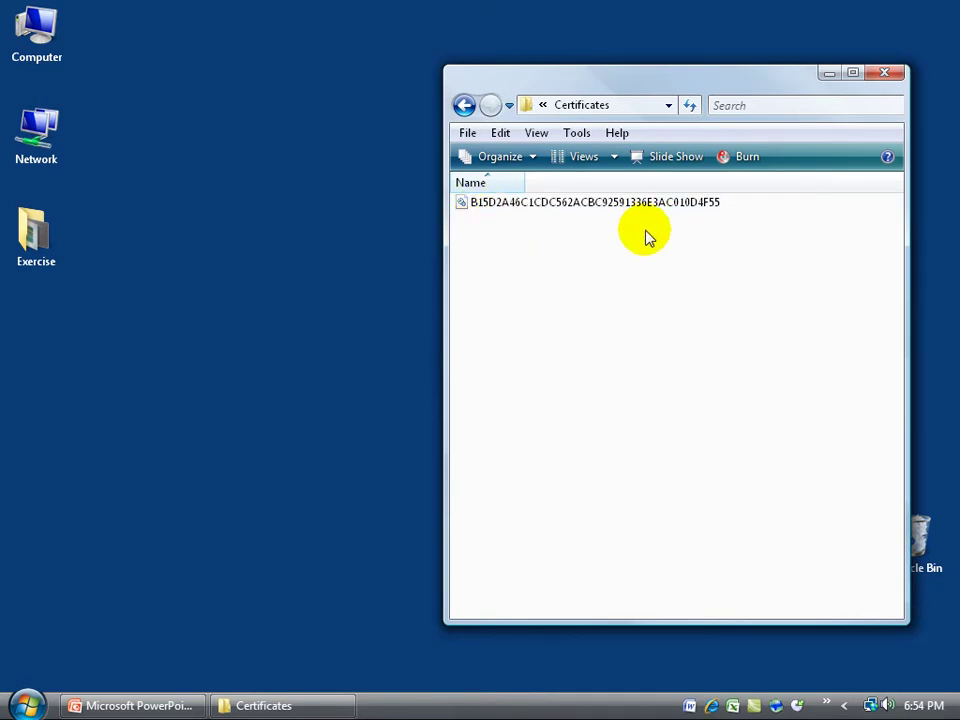
# Delete the certificate file, confirm with Yes, and maximize the window
pyautogui.click(570, 206)
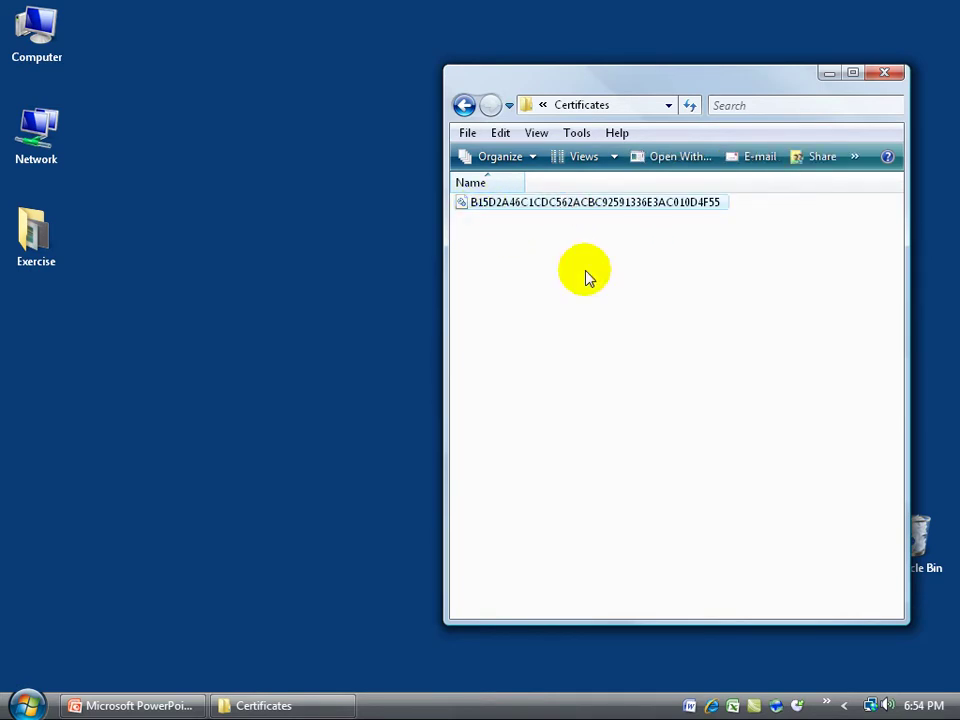
pyautogui.press('Delete')
pyautogui.click(560, 450)
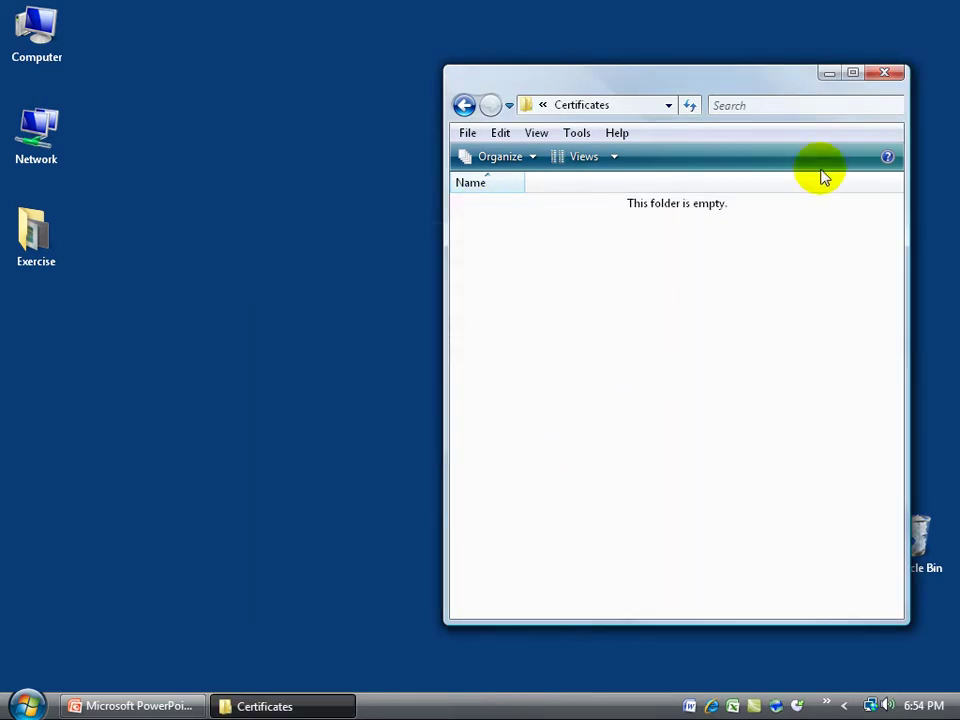
pyautogui.click(852, 72)
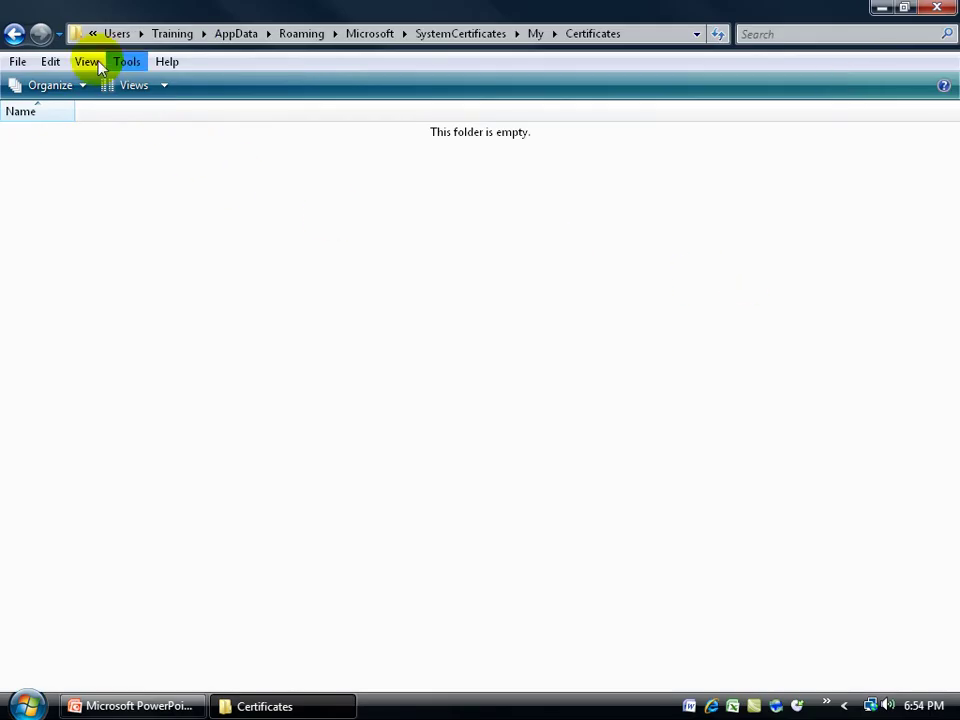
# Show the Certificates folder path as editable text in the address bar
pyautogui.click(76, 33)
pyautogui.click(99, 34)
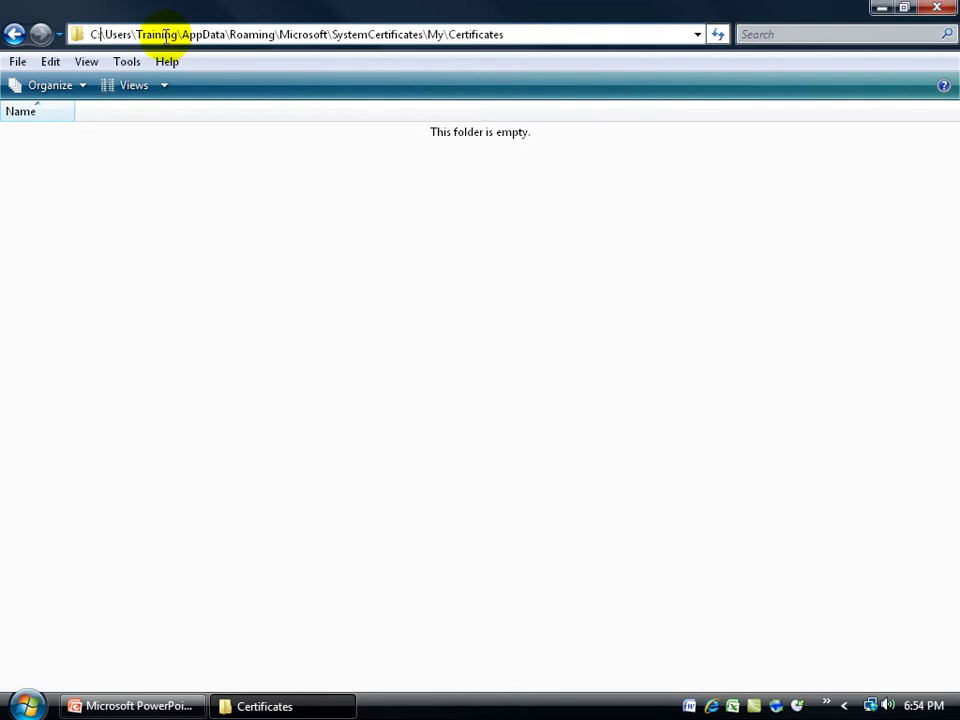
pyautogui.doubleClick(163, 33)
pyautogui.click(195, 33)
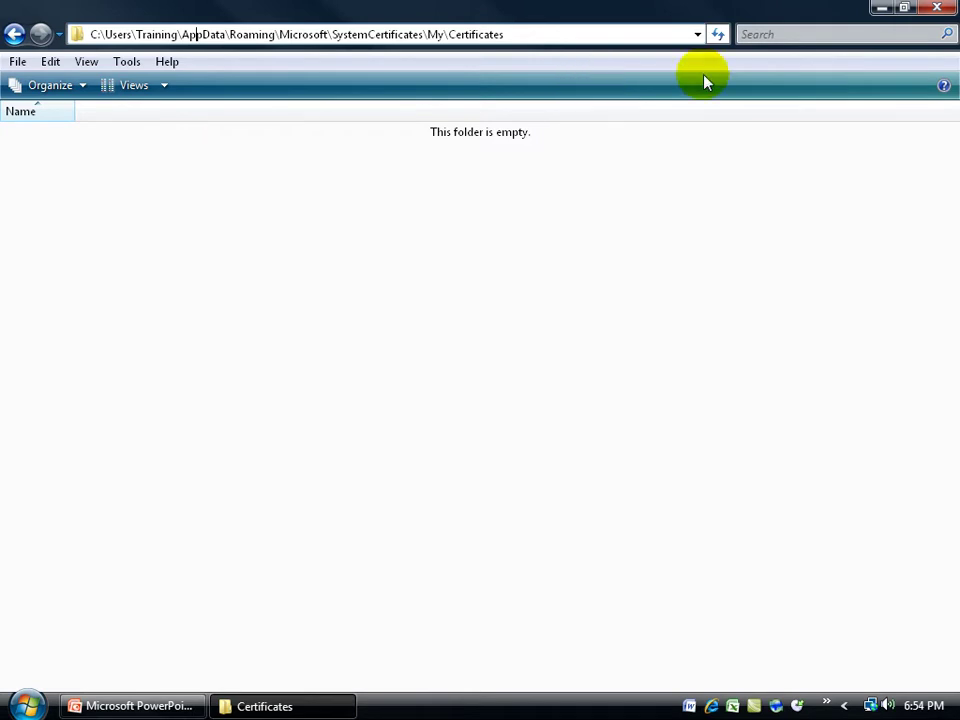
# Close Explorer and show the Office button's Prepare options in Comments.pptx
pyautogui.click(936, 7)
pyautogui.click(198, 704)
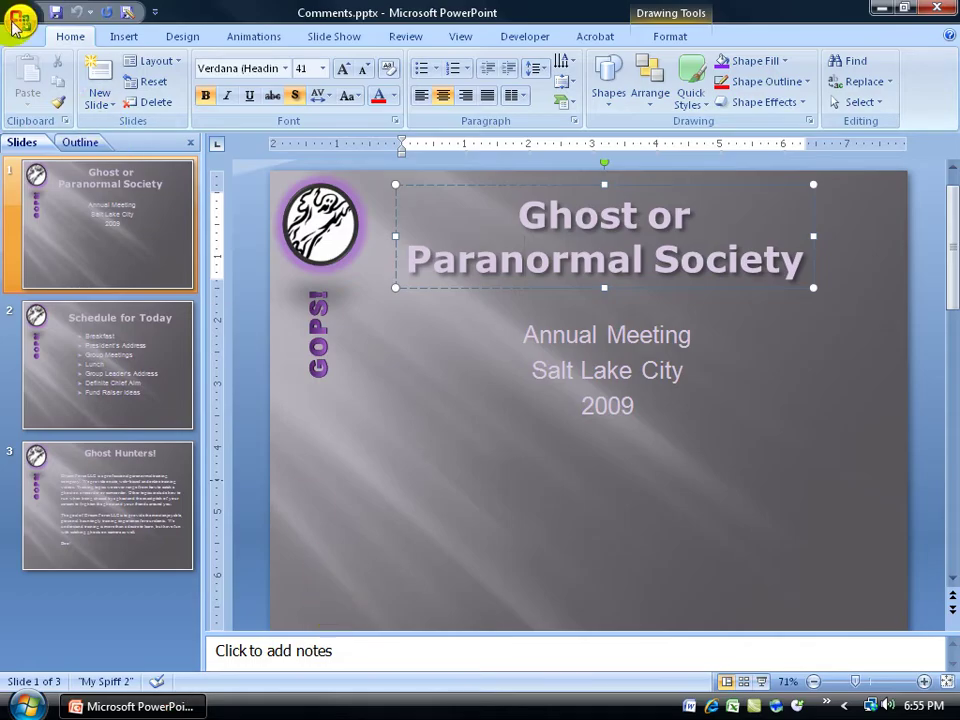
pyautogui.click(22, 20)
pyautogui.moveTo(70, 268)
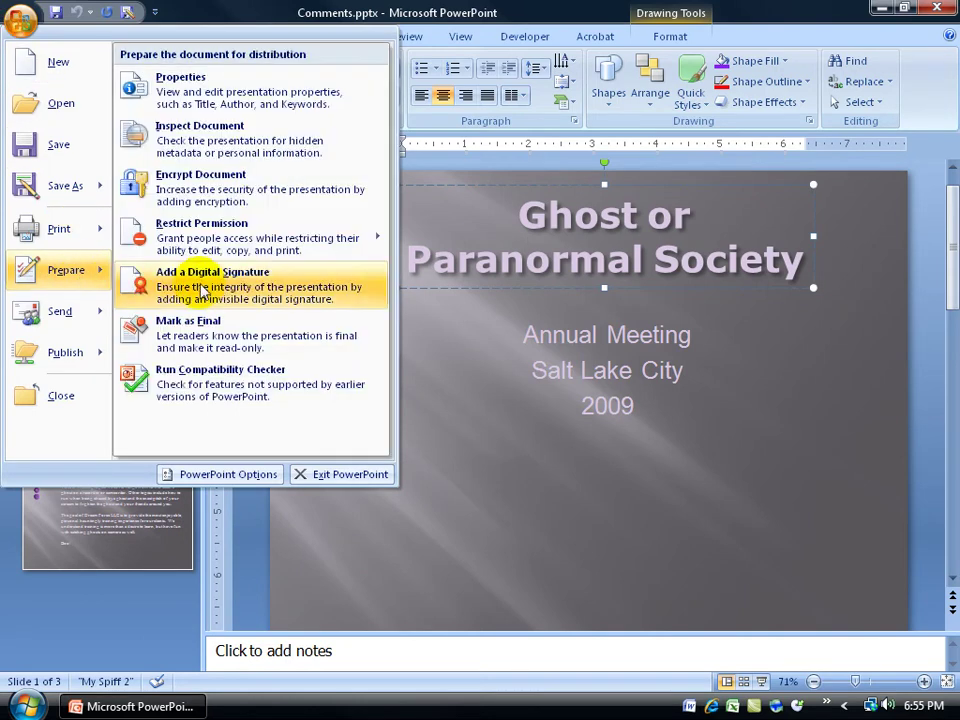